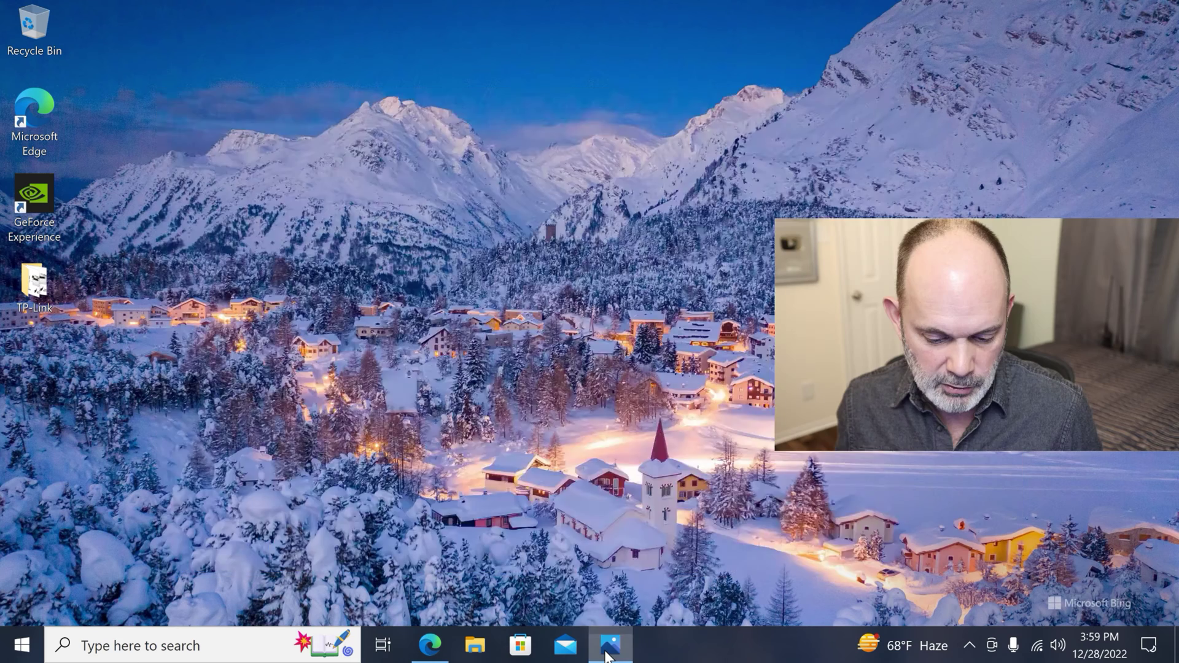
Step: View the router Wi-Fi diagram in Photos, check the PC's Wi-Fi network, then advance to the next diagram
{"action": "left_click", "coordinate": [611, 644]}
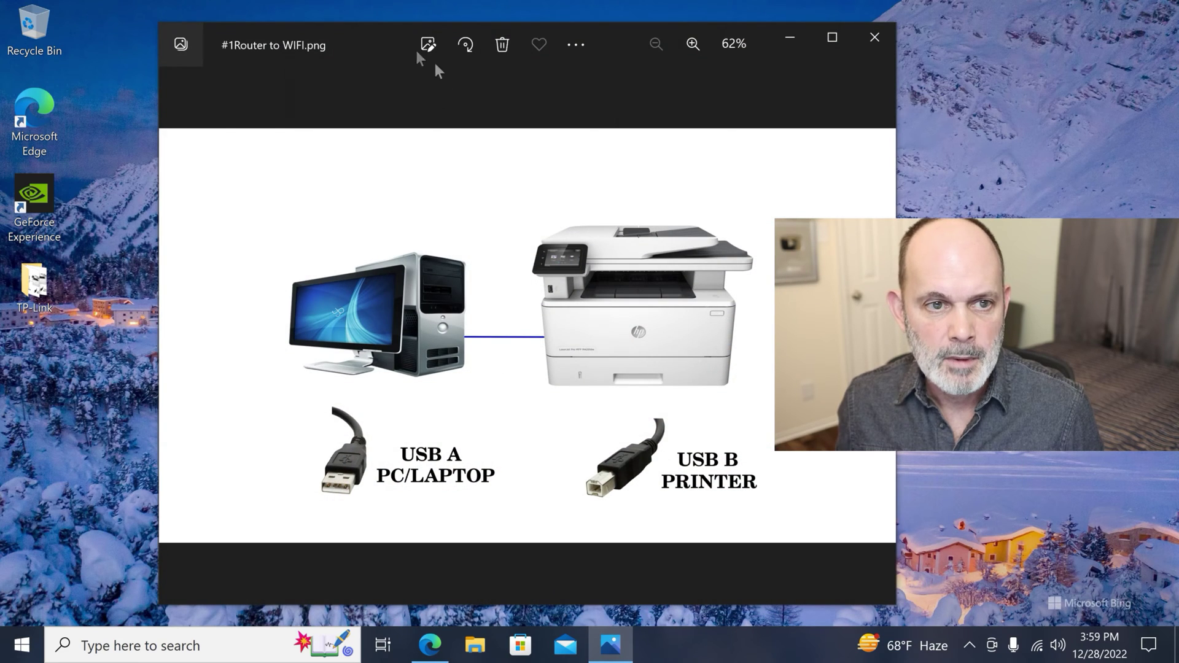
{"action": "left_click_drag", "start_coordinate": [363, 37], "coordinate": [292, 41]}
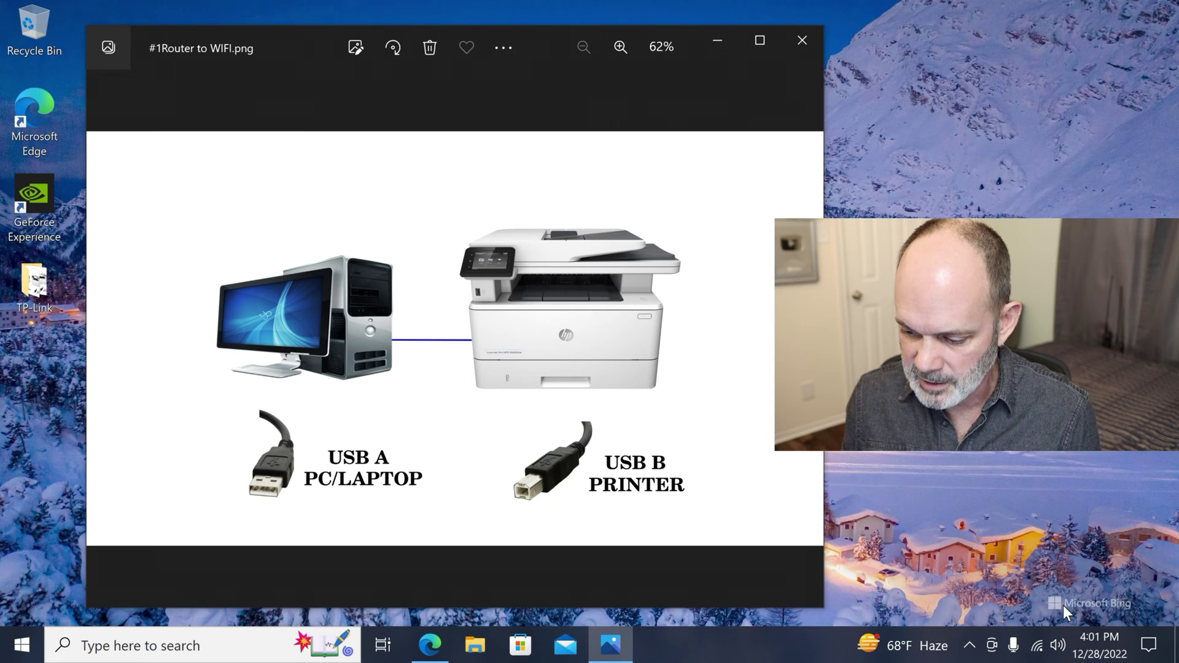
{"action": "left_click", "coordinate": [1036, 646]}
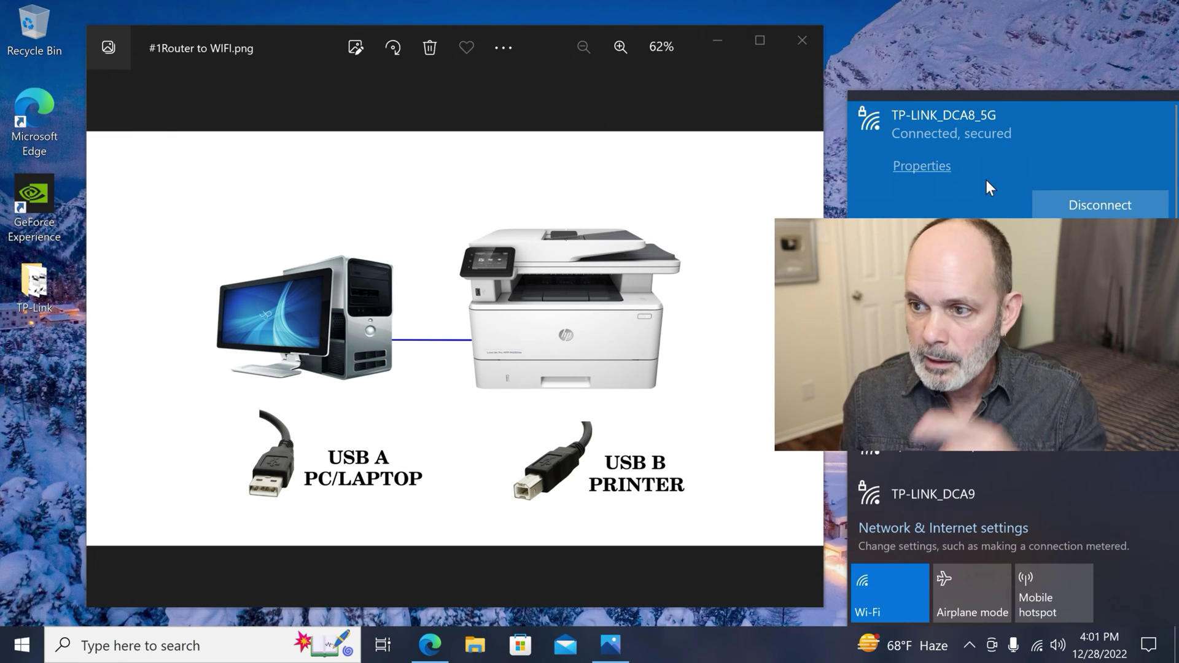
{"action": "left_click", "coordinate": [984, 59]}
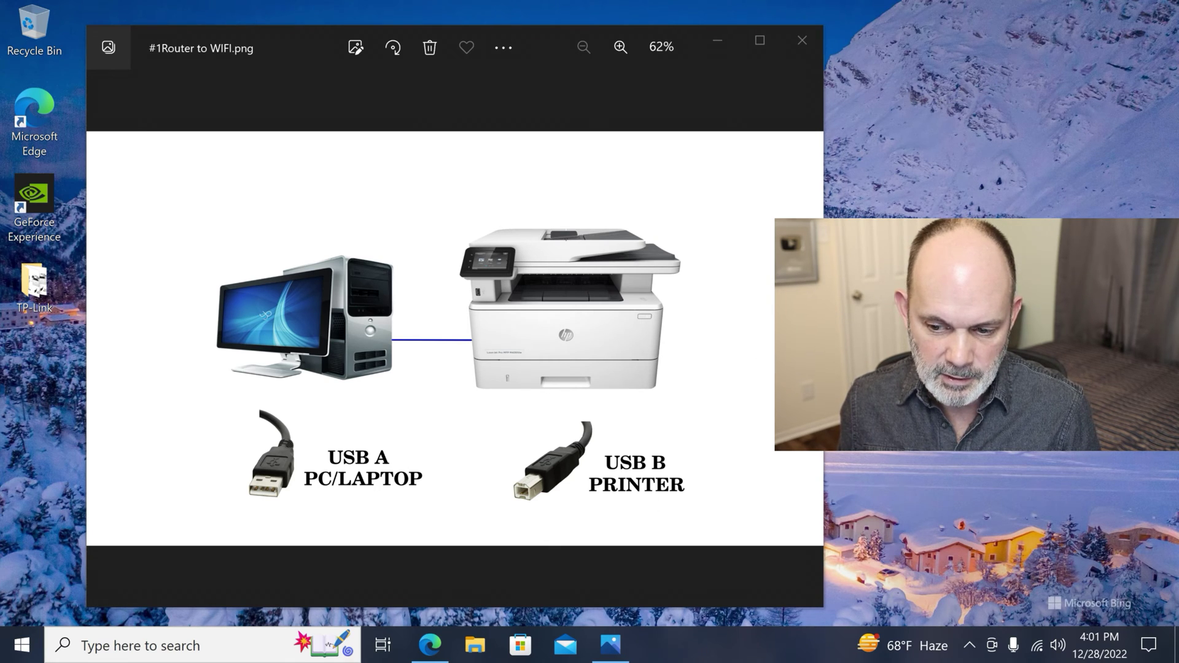
{"action": "left_click", "coordinate": [806, 337]}
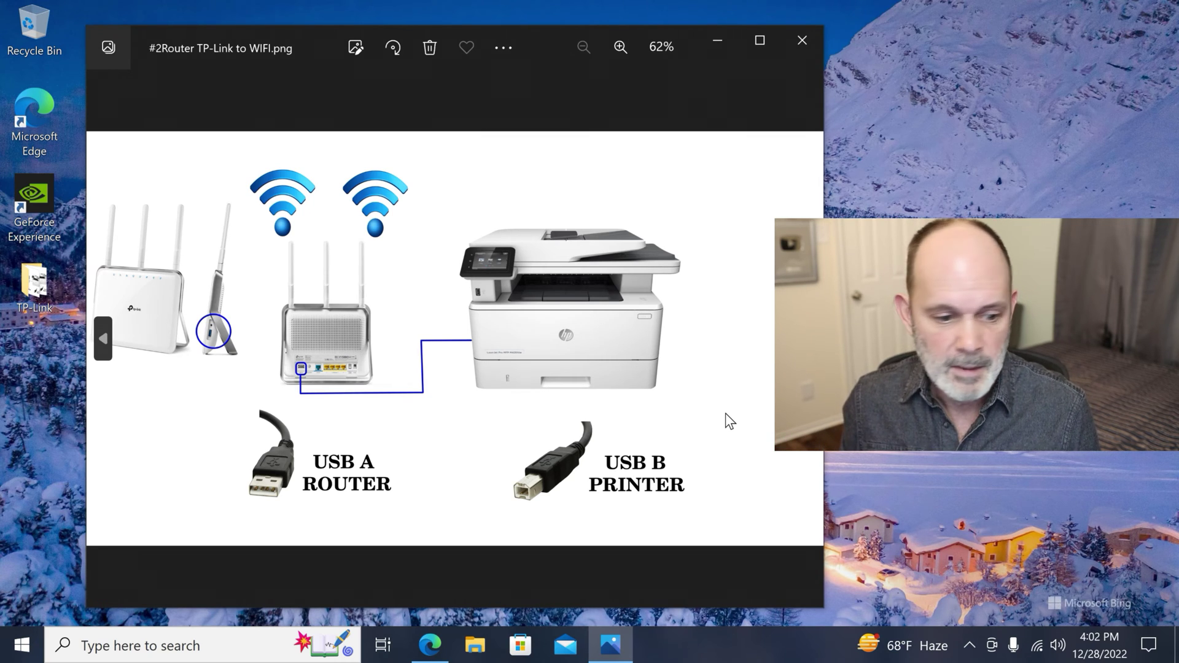
Step: Advance Photos to image #3, the printer's USB, Ethernet and phone-line ports
{"action": "key", "text": "Right"}
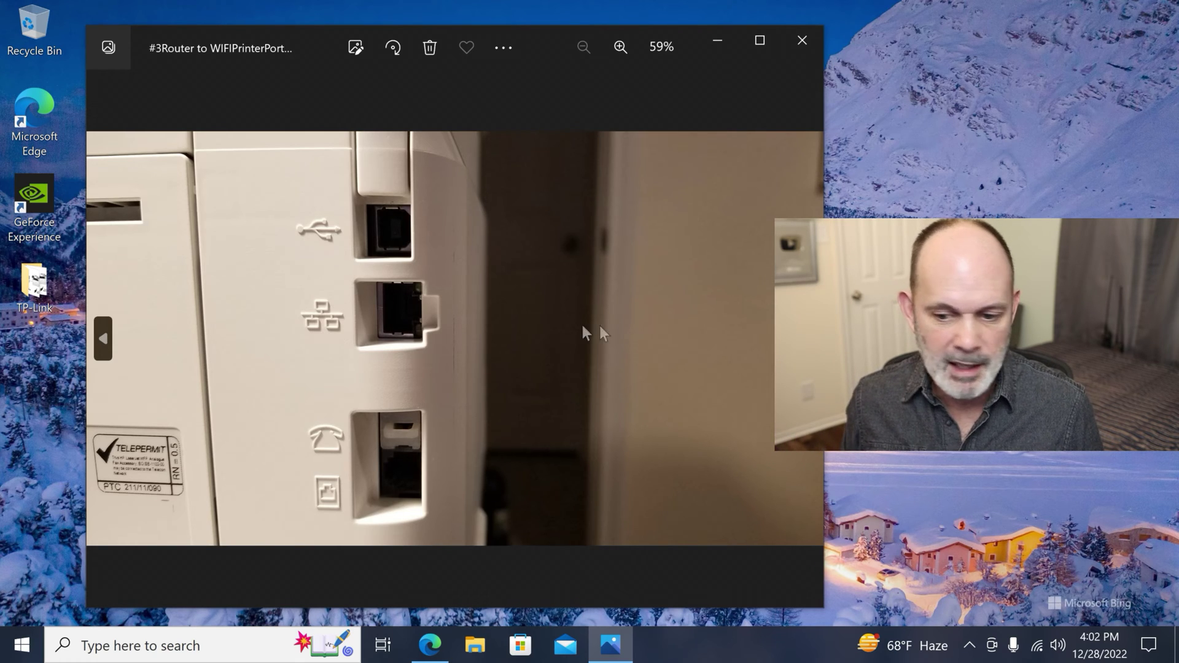
Step: Step through images #4–#6, back to #5, and return to #6 with the checked USB port
{"action": "key", "text": "Right"}
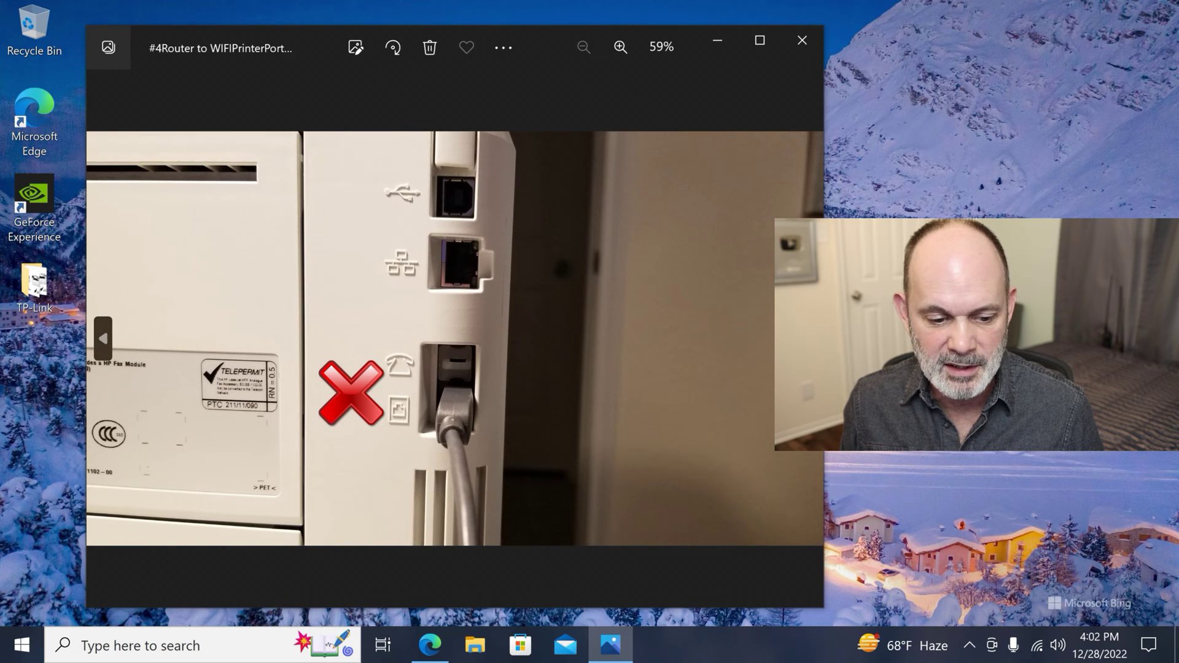
{"action": "key", "text": "Right"}
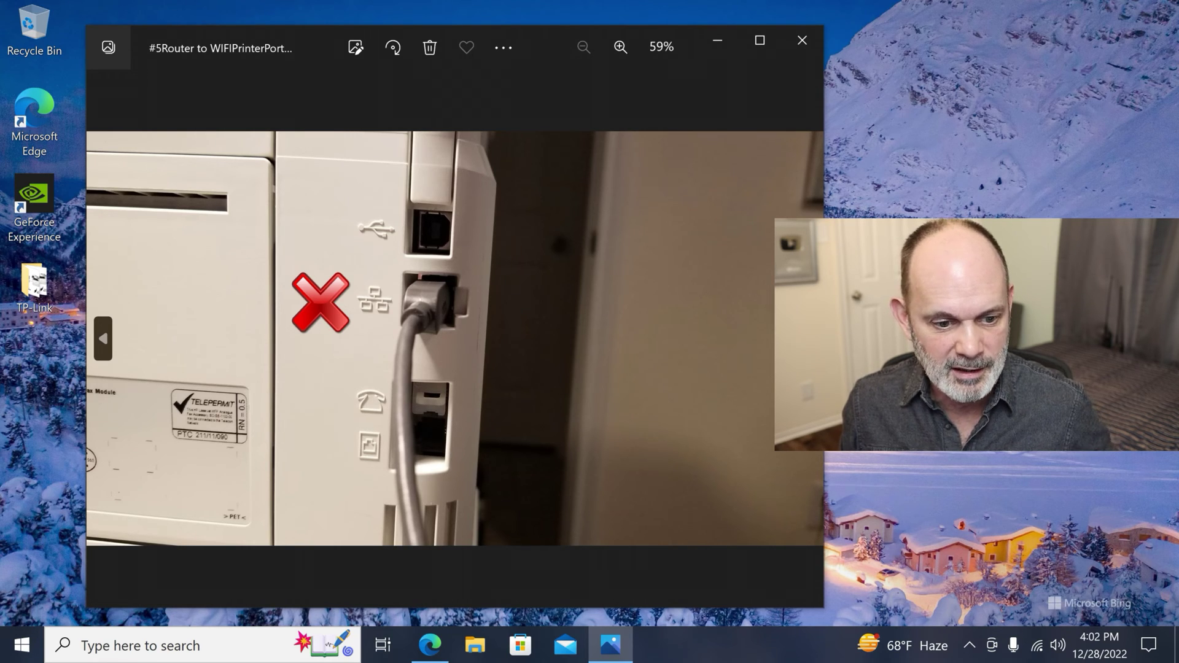
{"action": "key", "text": "Right"}
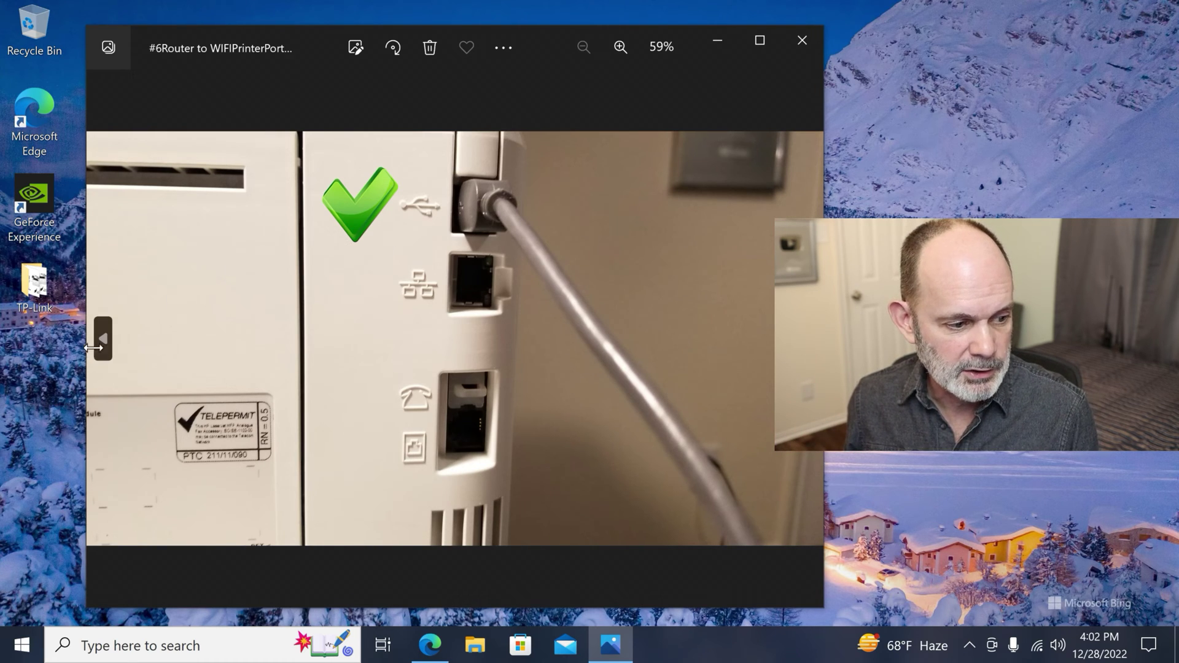
{"action": "left_click", "coordinate": [100, 341]}
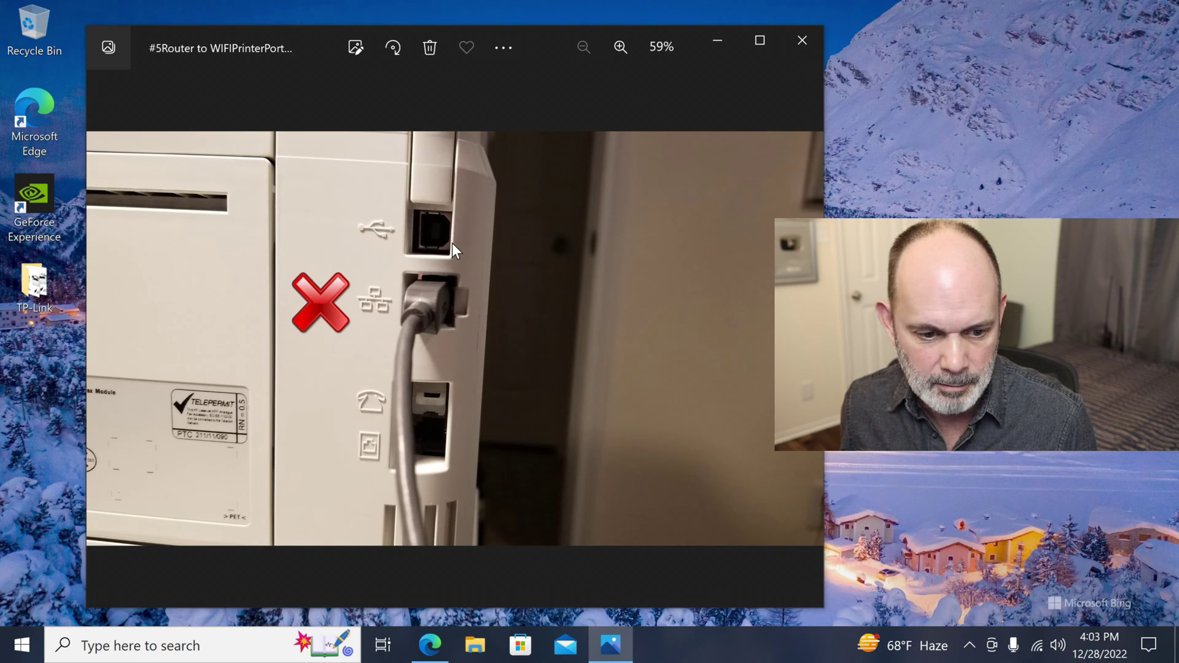
{"action": "key", "text": "Right"}
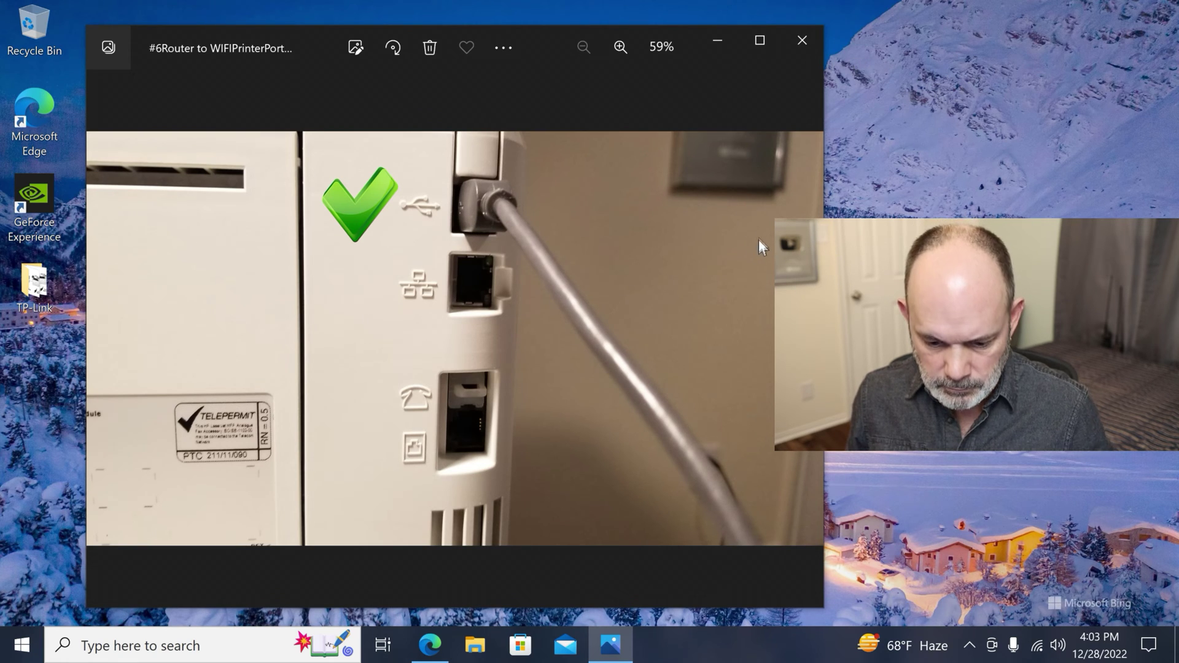
Step: Minimize Photos and go to Settings > Devices > Printers & scanners, listing the HP LaserJet MFP M426fdn
{"action": "left_click", "coordinate": [724, 45]}
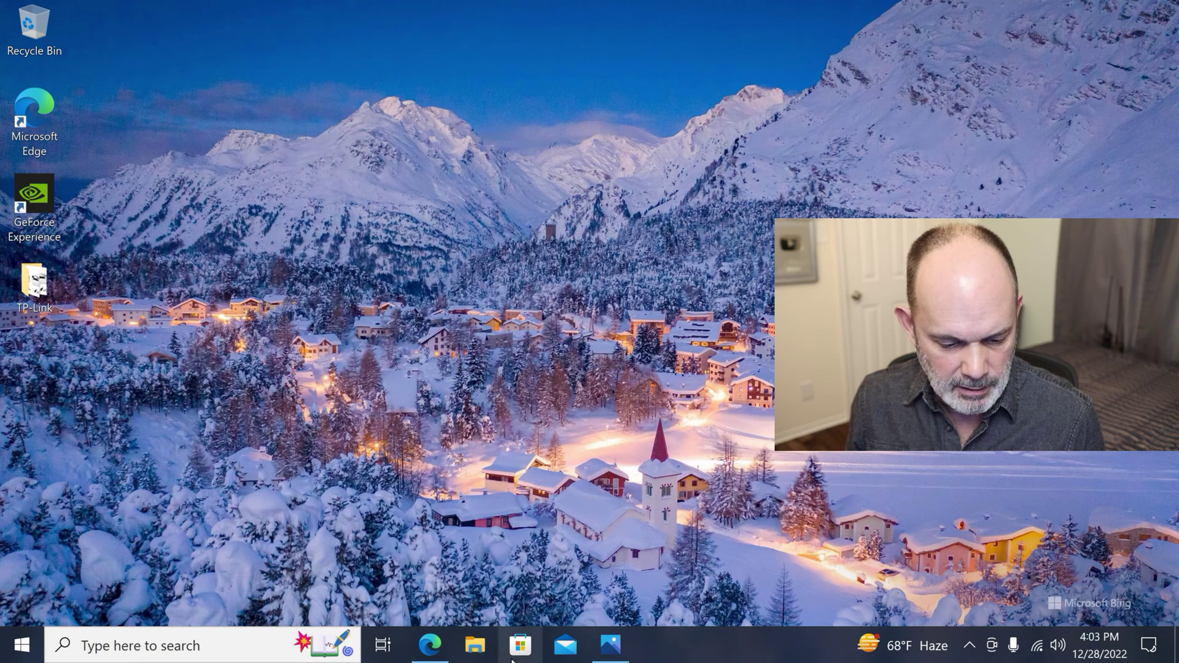
{"action": "left_click", "coordinate": [35, 645]}
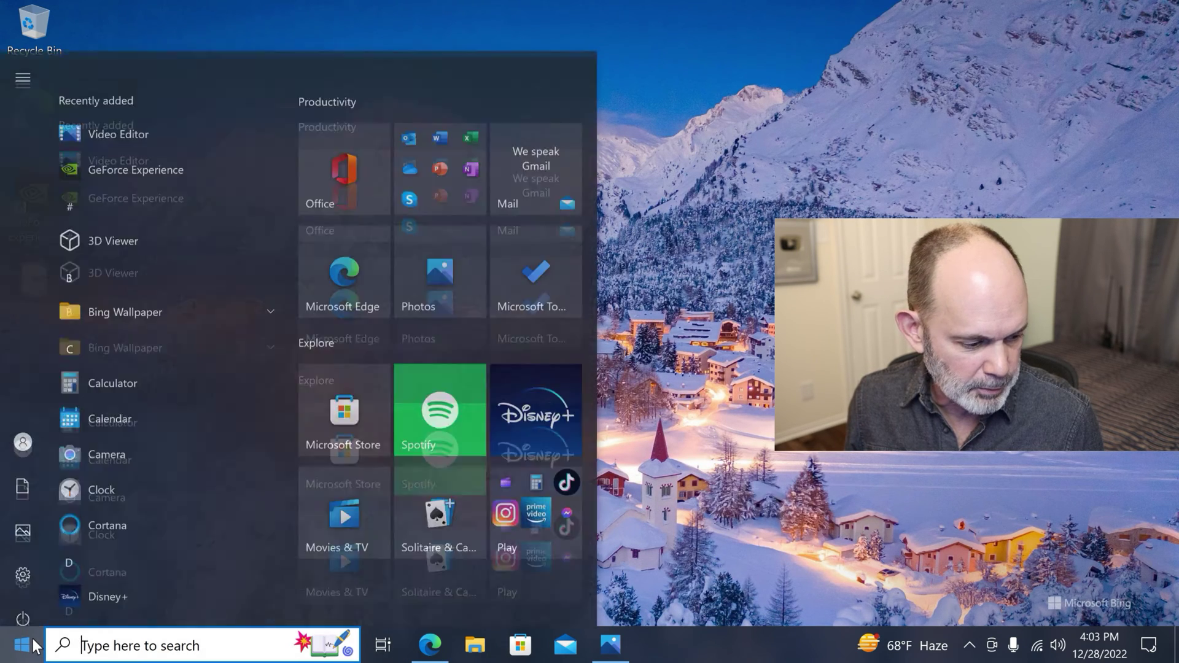
{"action": "left_click", "coordinate": [27, 553]}
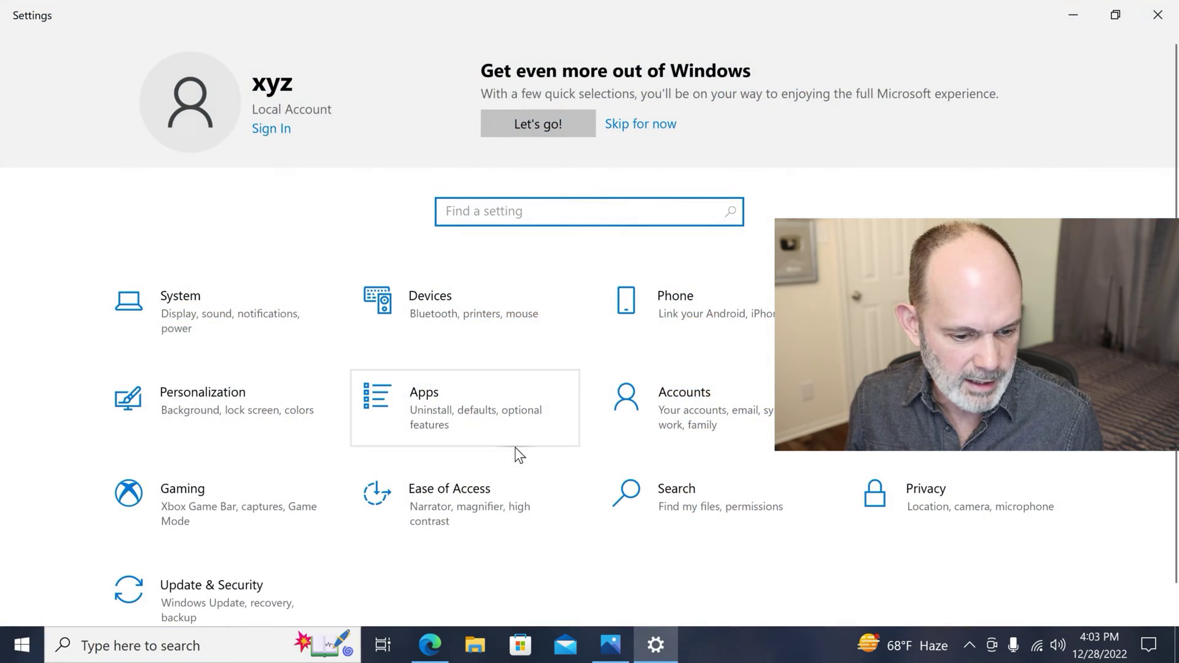
{"action": "left_click", "coordinate": [443, 325]}
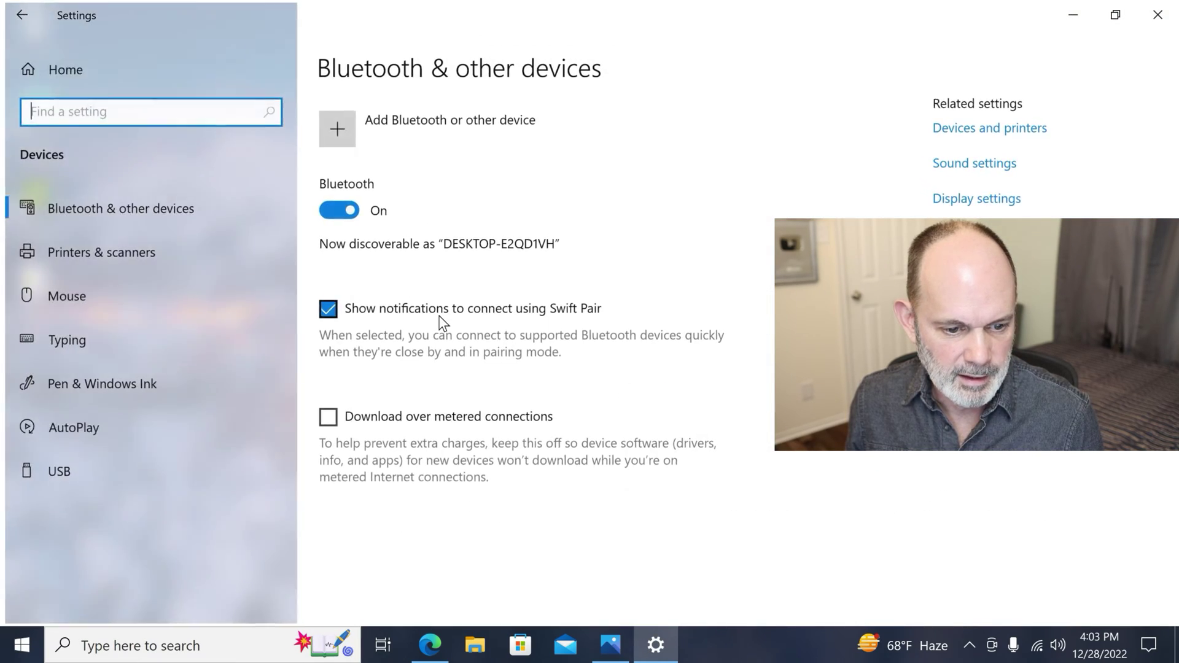
{"action": "left_click", "coordinate": [161, 248]}
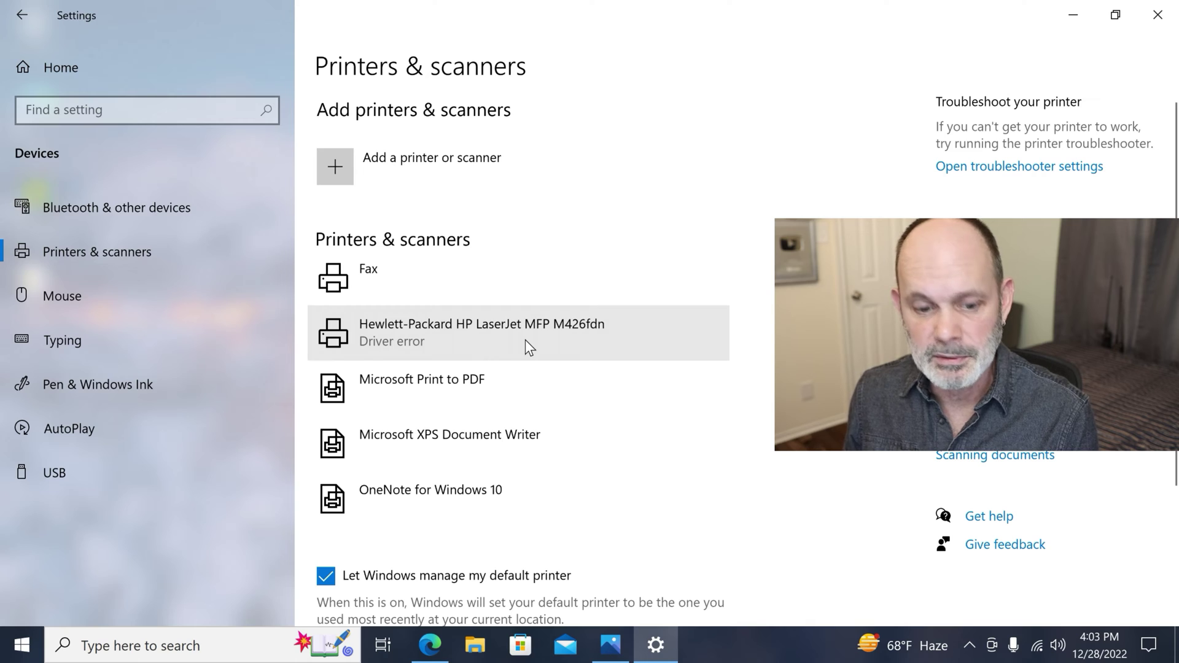
Step: Select the HP LaserJet MFP M426fdn entry and open its Manage page
{"action": "left_click", "coordinate": [529, 347]}
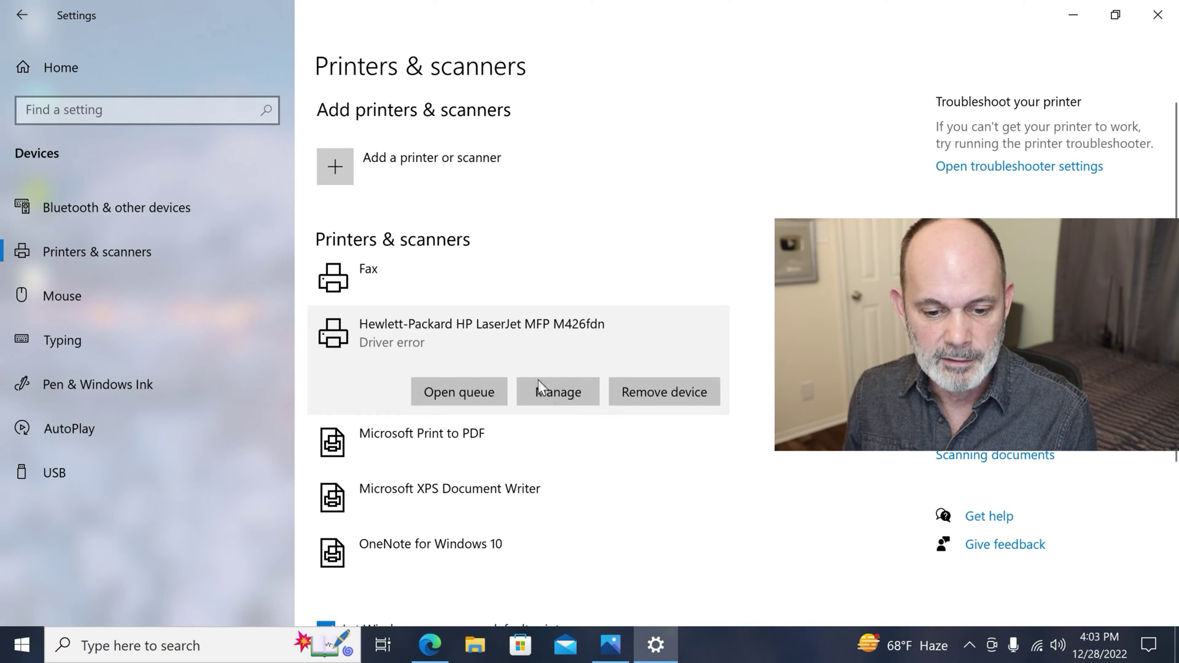
{"action": "left_click", "coordinate": [577, 395]}
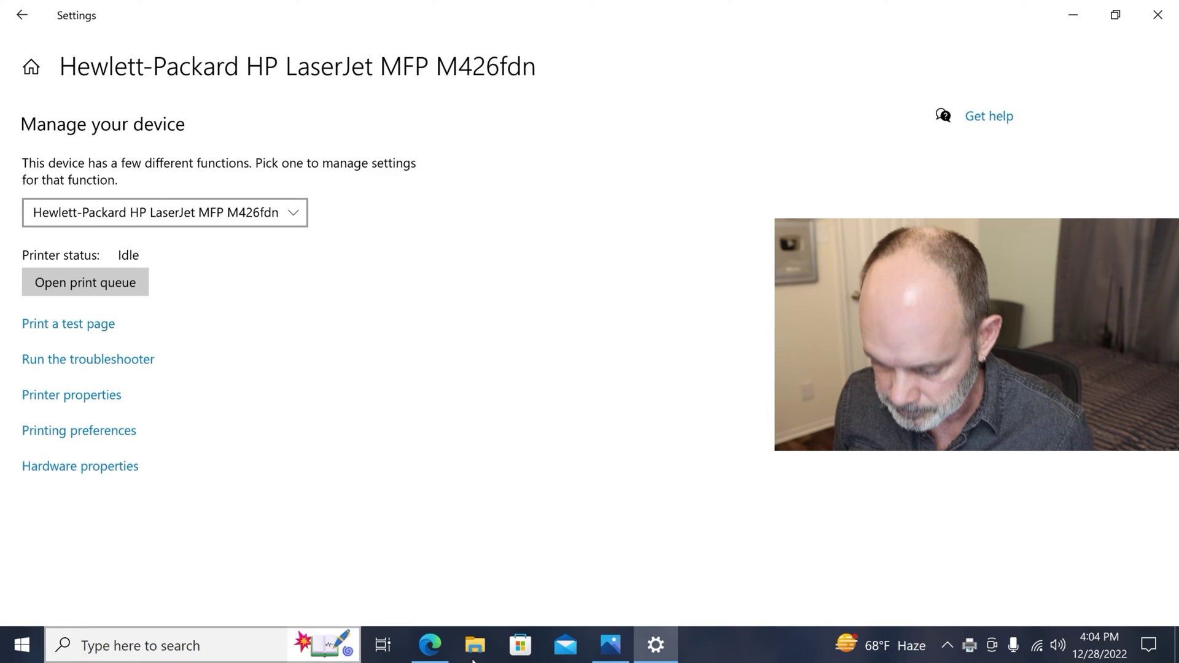
Step: Eject the HP LaserJet MFP M426fdn through Safely Remove Hardware in the tray's hidden icons
{"action": "left_click", "coordinate": [945, 651]}
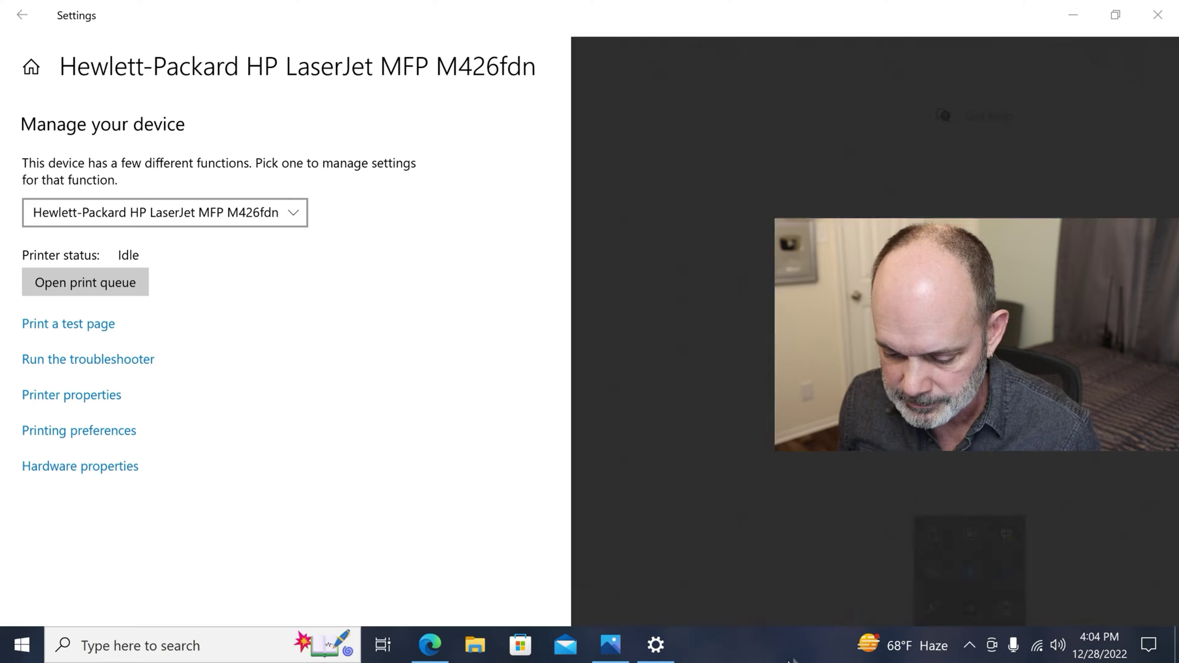
{"action": "left_click", "coordinate": [798, 657]}
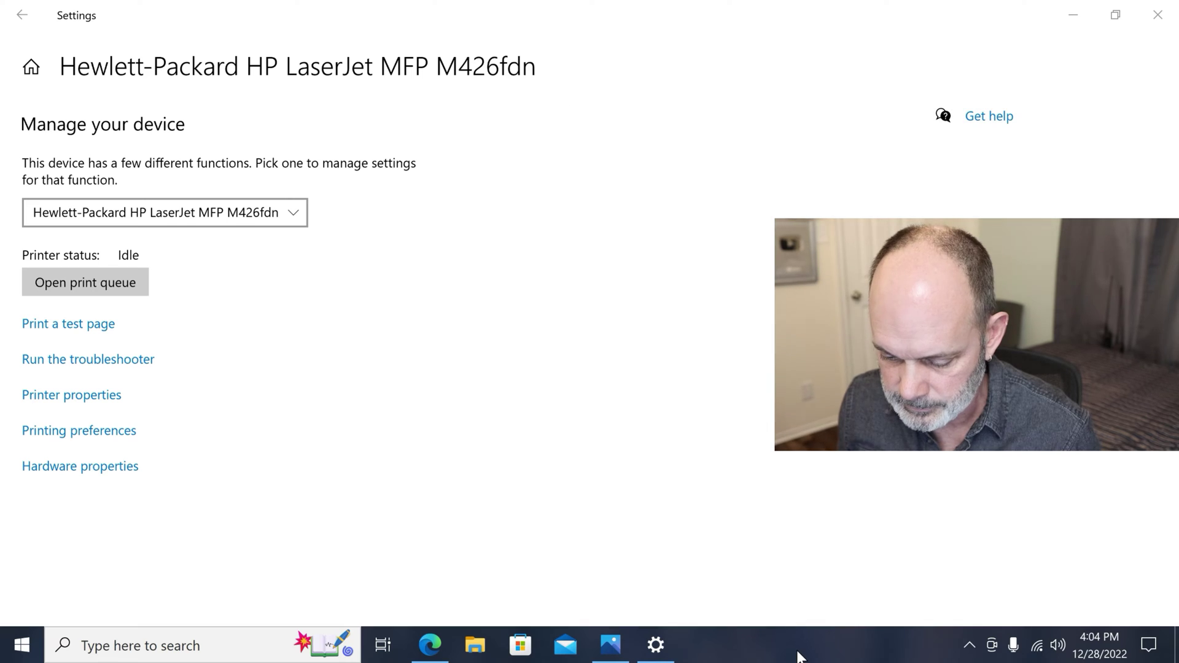
{"action": "left_click", "coordinate": [970, 645]}
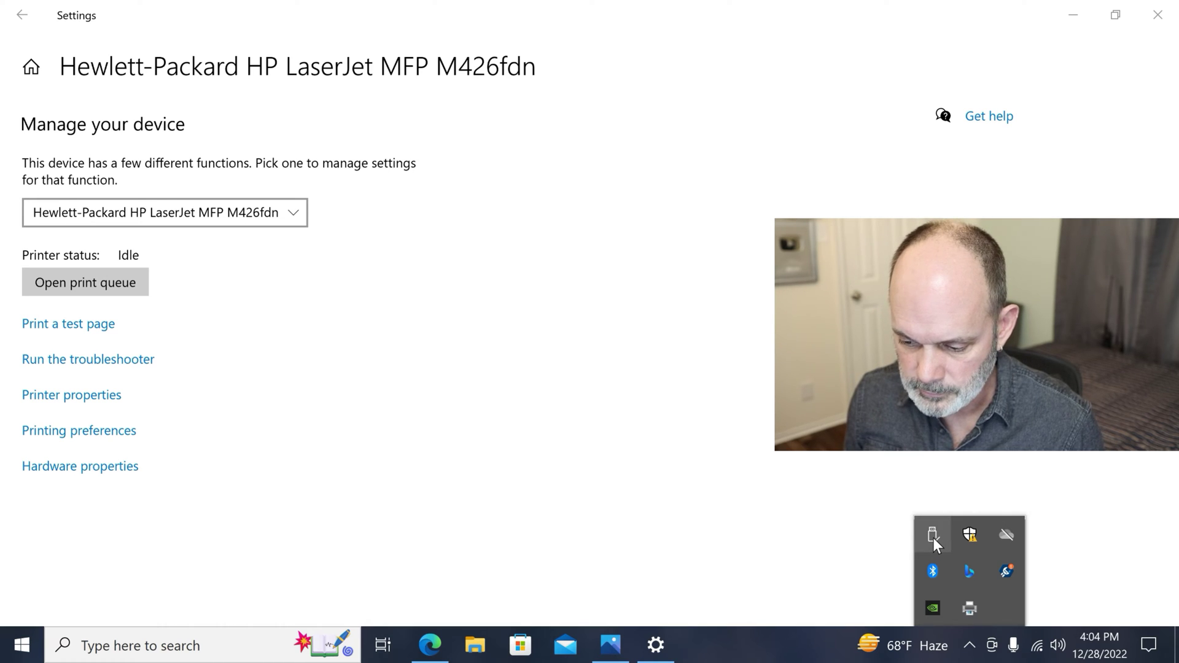
{"action": "left_click", "coordinate": [933, 538]}
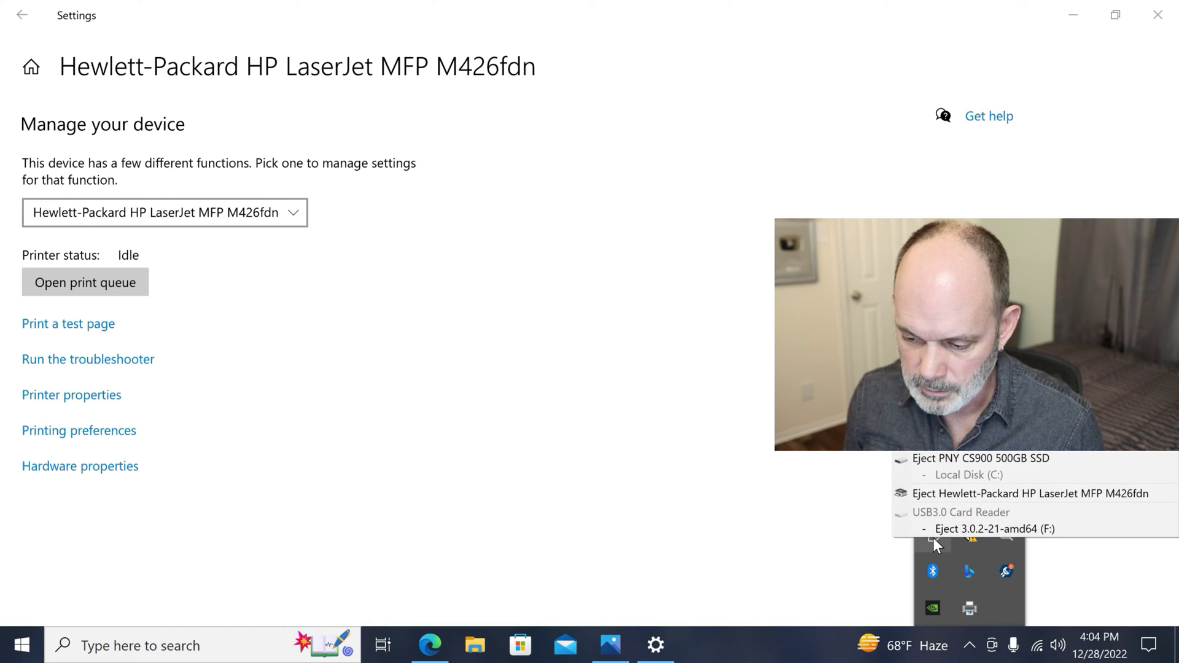
{"action": "left_click", "coordinate": [1042, 502]}
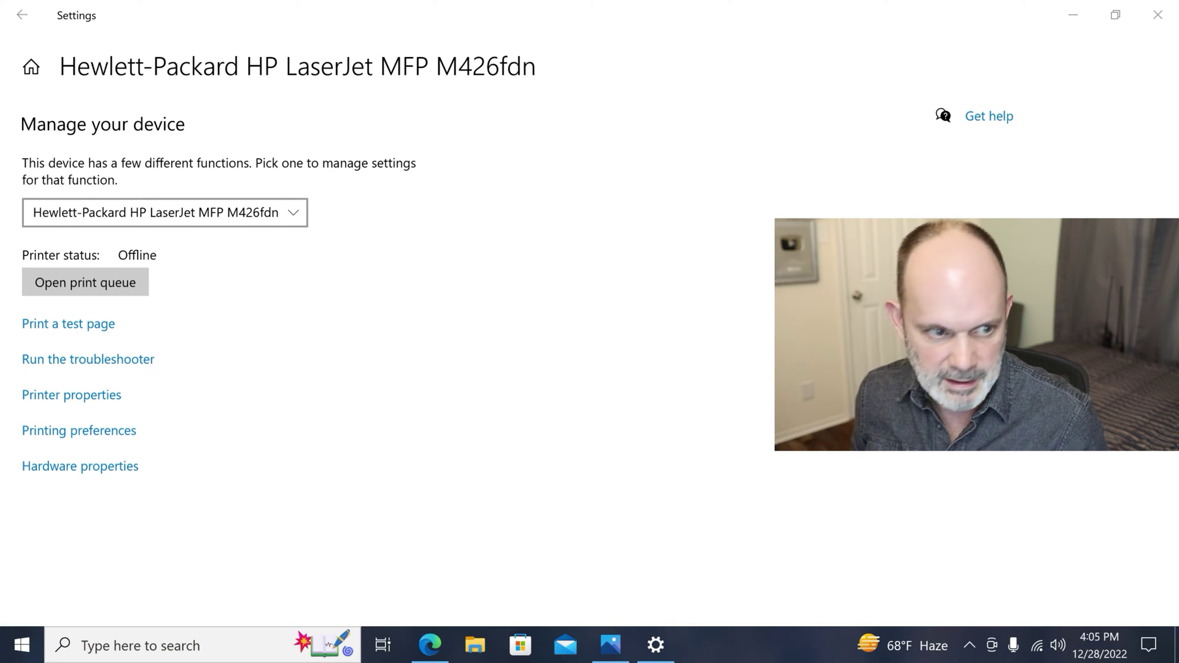
Step: Close Settings and restore the Edge browser window, maximized
{"action": "left_click", "coordinate": [1157, 15]}
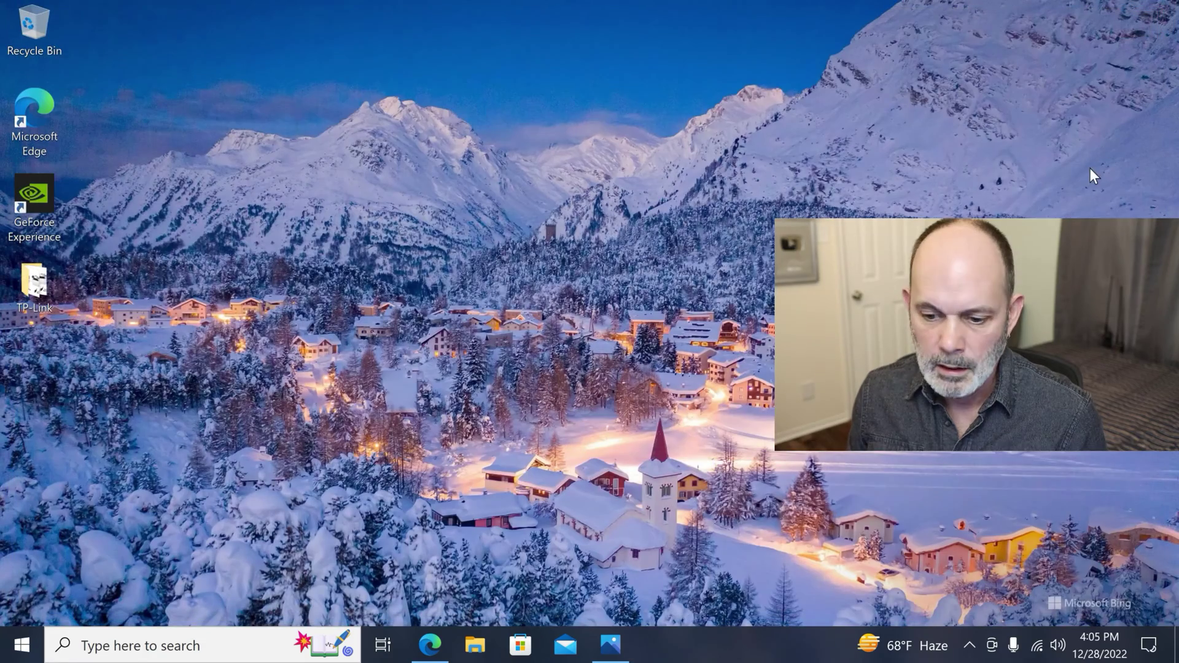
{"action": "mouse_move", "coordinate": [442, 654]}
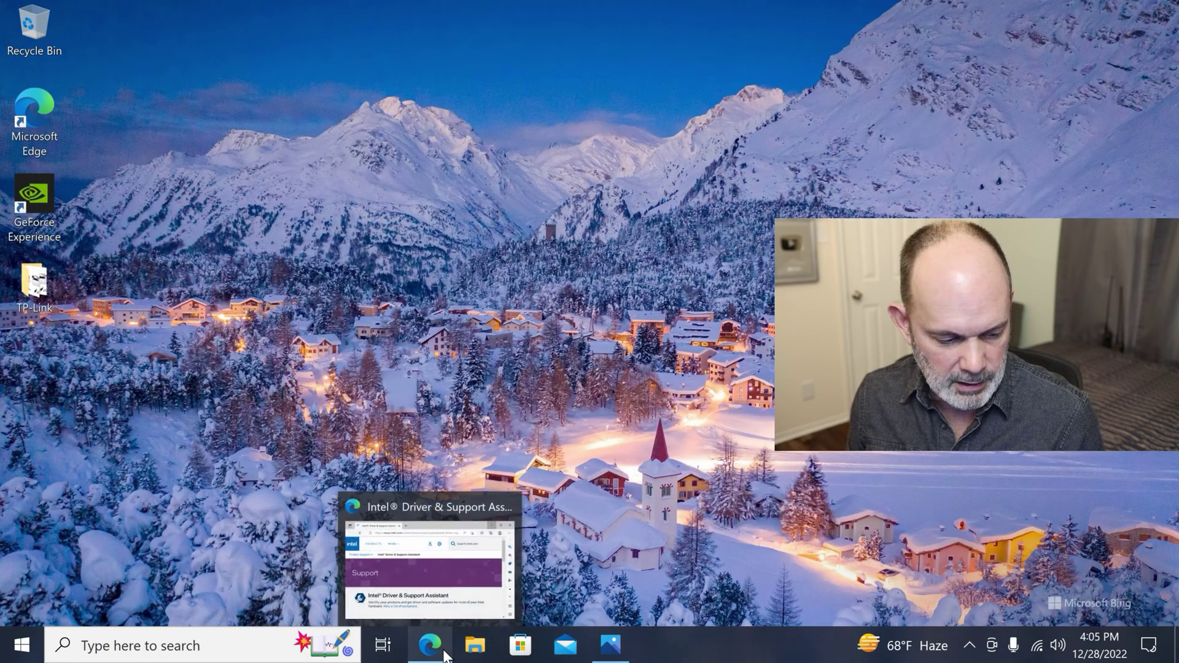
{"action": "left_click", "coordinate": [443, 655]}
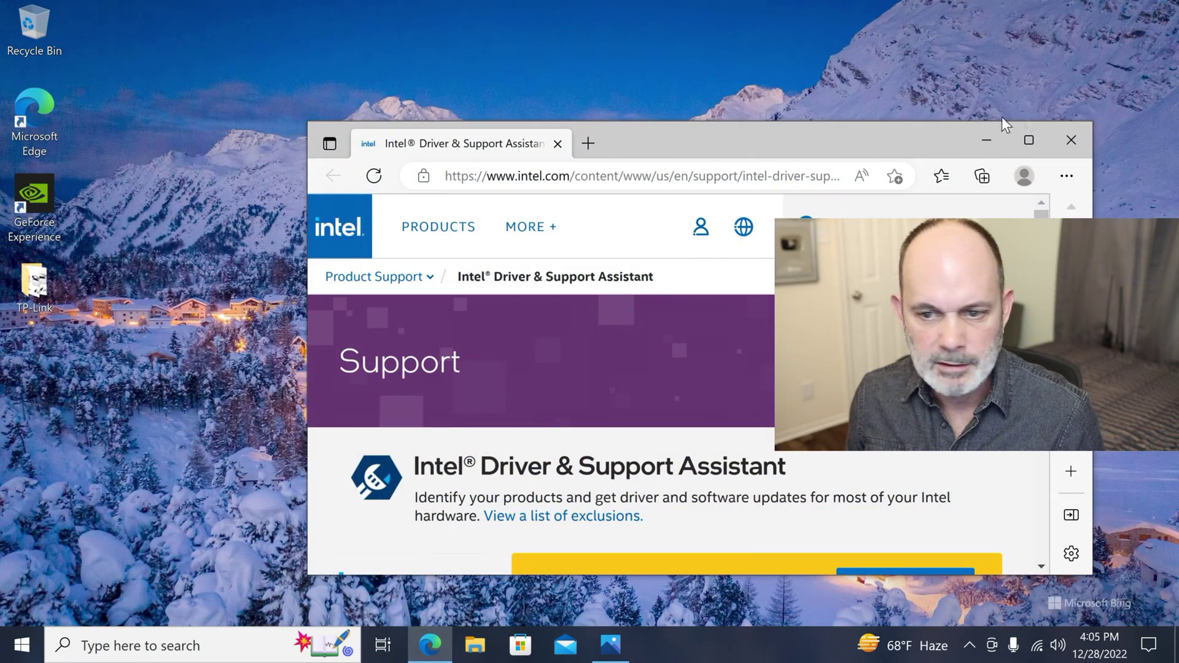
{"action": "left_click", "coordinate": [1029, 139]}
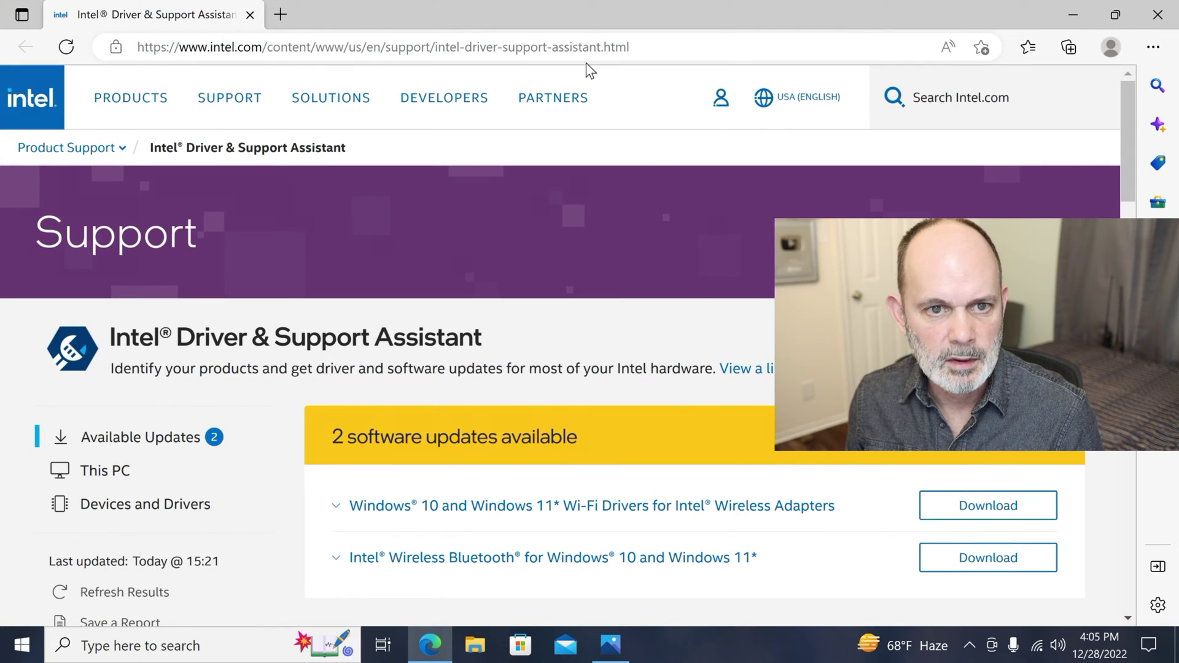
Step: Search the web for 'tp-link' and open the official tp-link.com/us/ result
{"action": "left_click", "coordinate": [590, 47]}
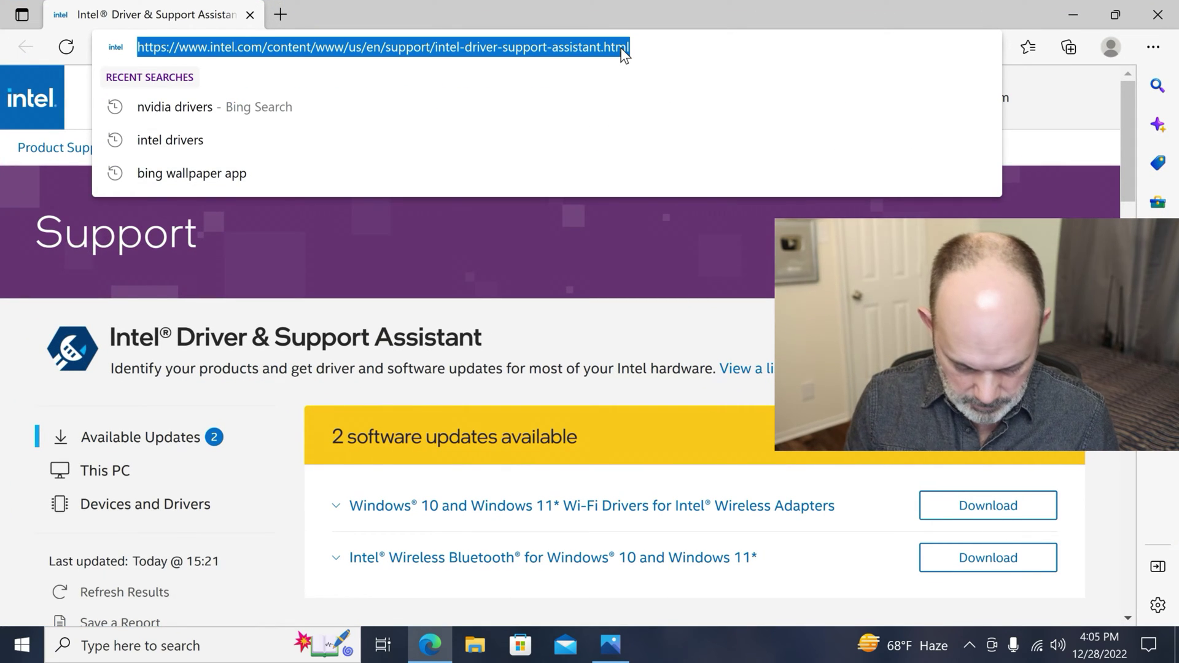
{"action": "type", "text": "tp-link"}
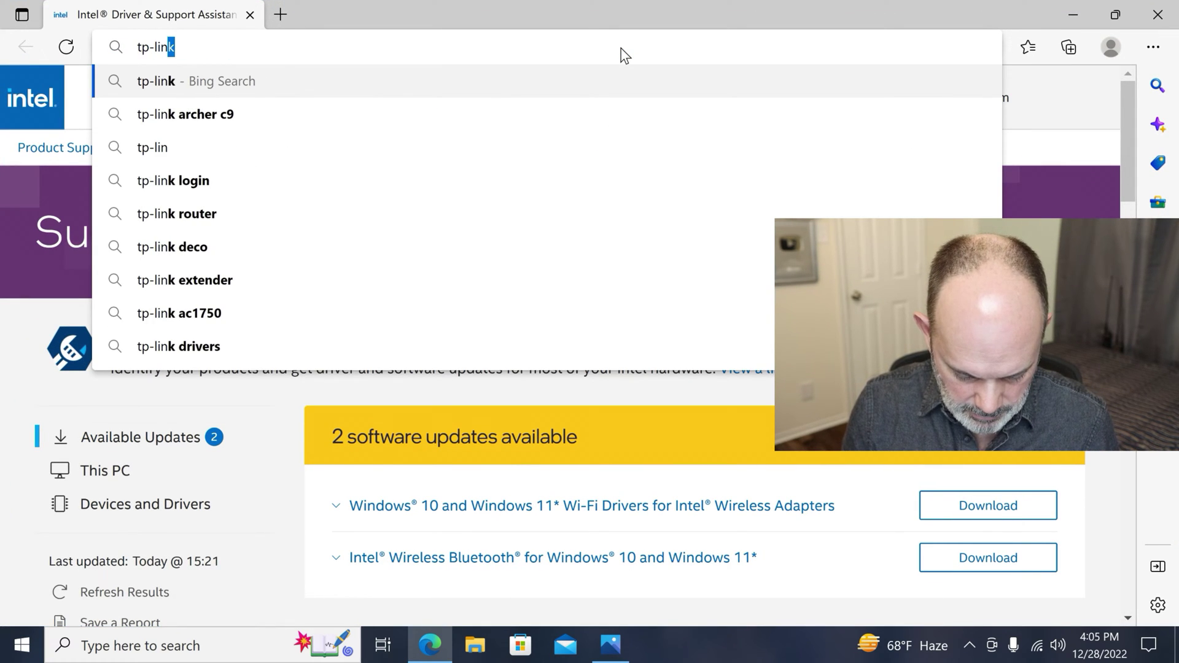
{"action": "key", "text": "Return"}
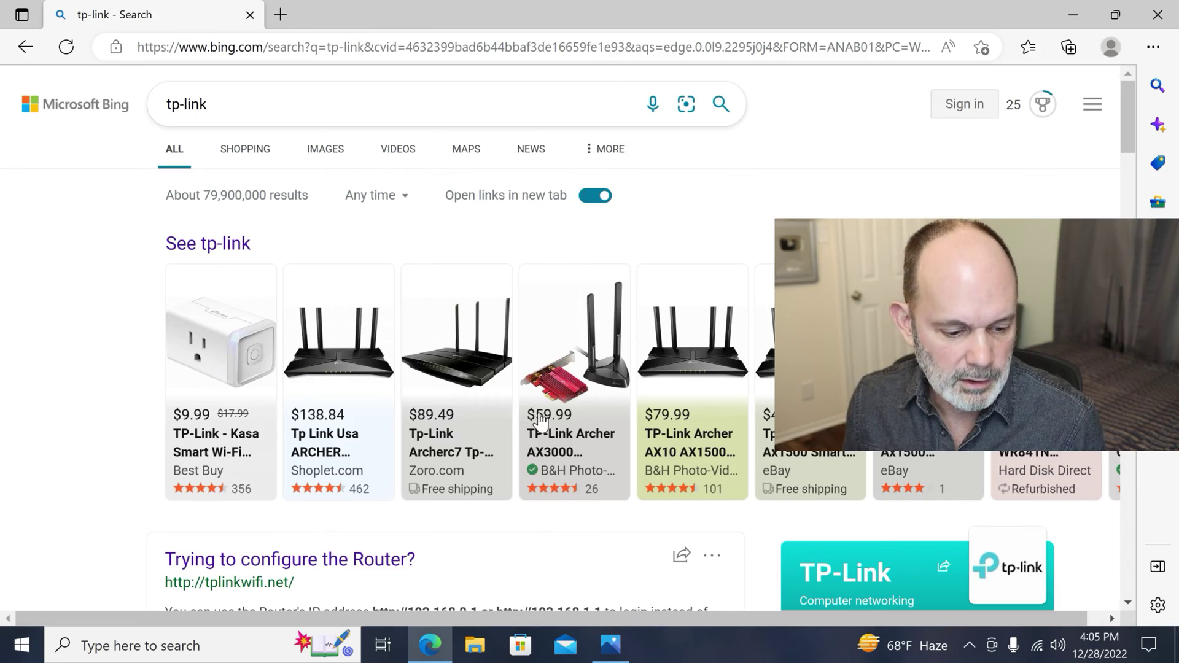
{"action": "scroll", "coordinate": [538, 424], "scroll_direction": "down", "scroll_amount": 5}
{"action": "scroll", "coordinate": [538, 424], "scroll_direction": "down", "scroll_amount": 5}
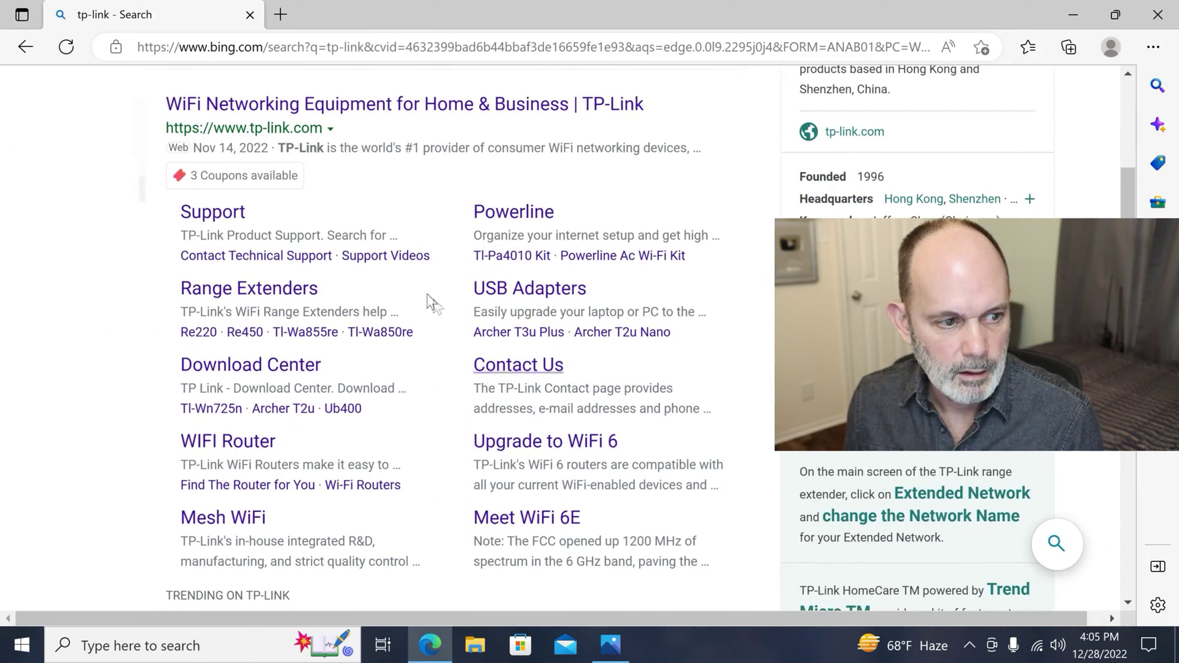
{"action": "left_click", "coordinate": [361, 105]}
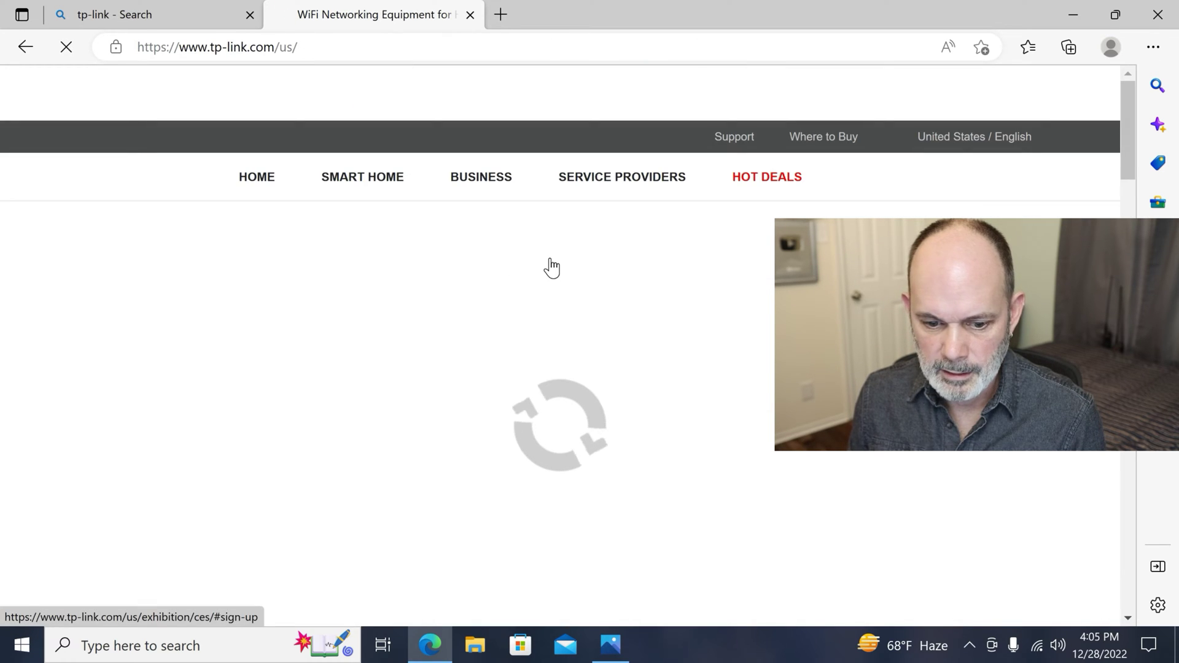
Step: From Support > Download Center, filter Model Number by 'archer c9' and open the Archer C9 page
{"action": "mouse_move", "coordinate": [600, 255]}
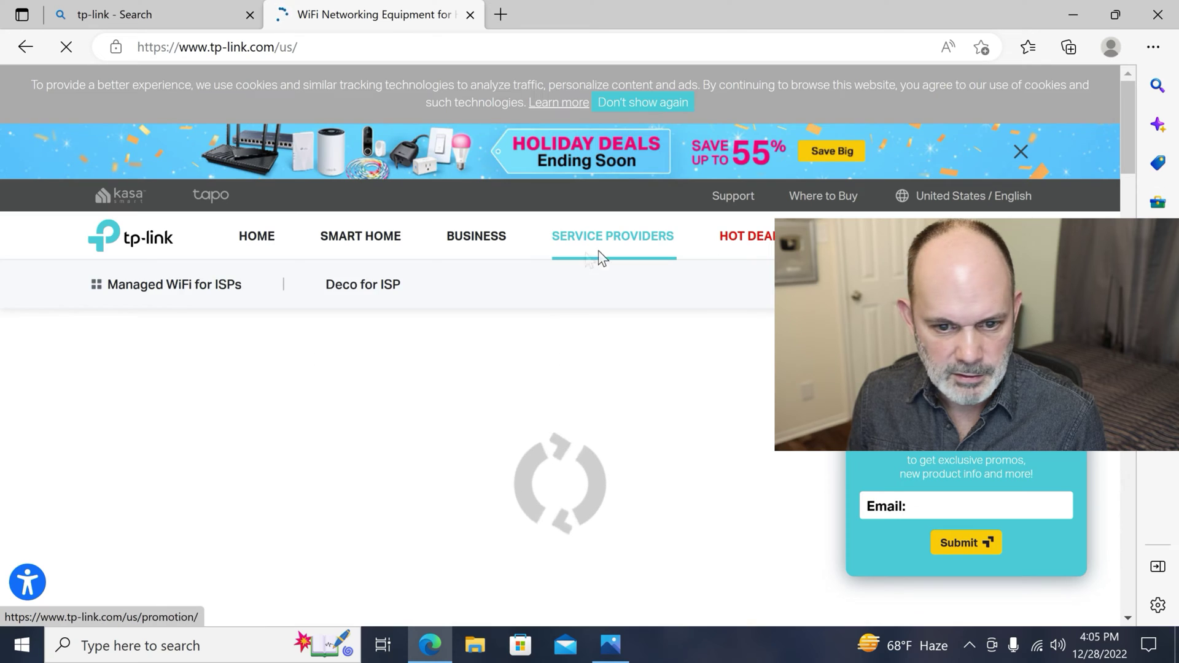
{"action": "mouse_move", "coordinate": [744, 197]}
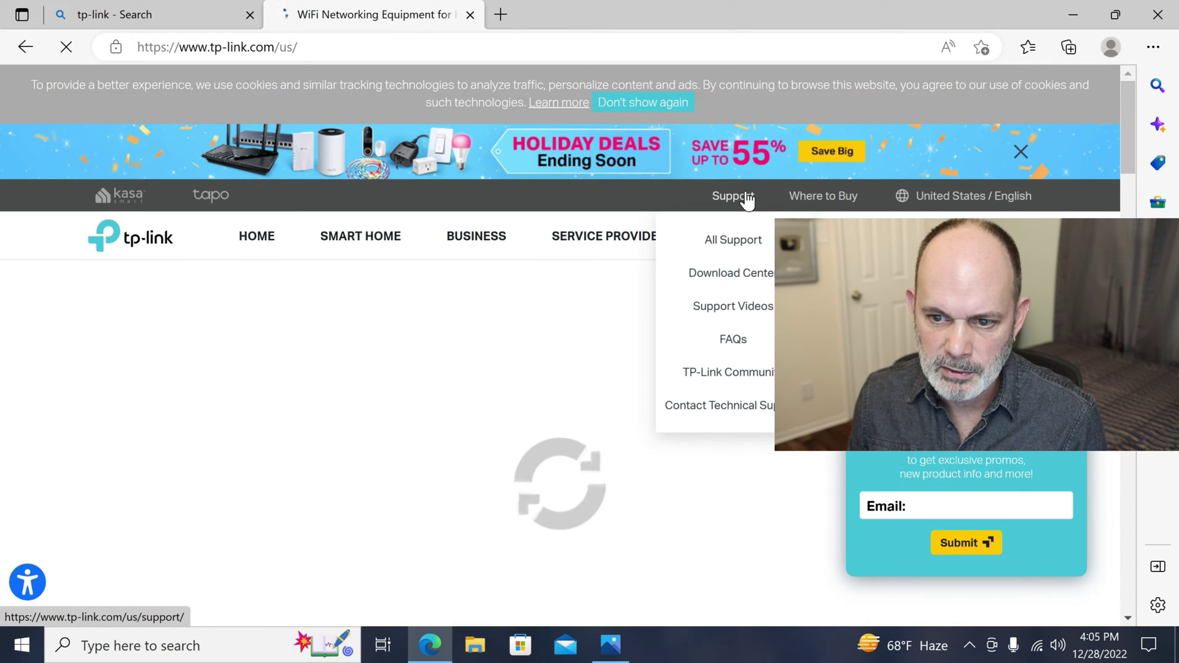
{"action": "left_click", "coordinate": [745, 278]}
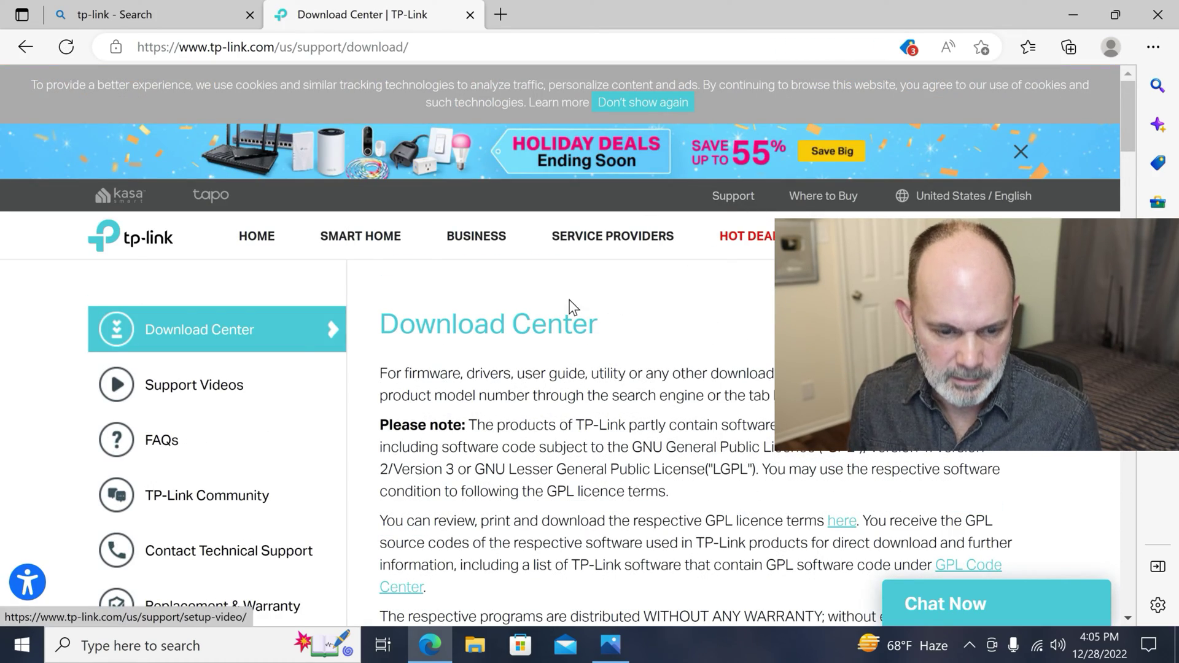
{"action": "scroll", "coordinate": [606, 307], "scroll_direction": "down", "scroll_amount": 6}
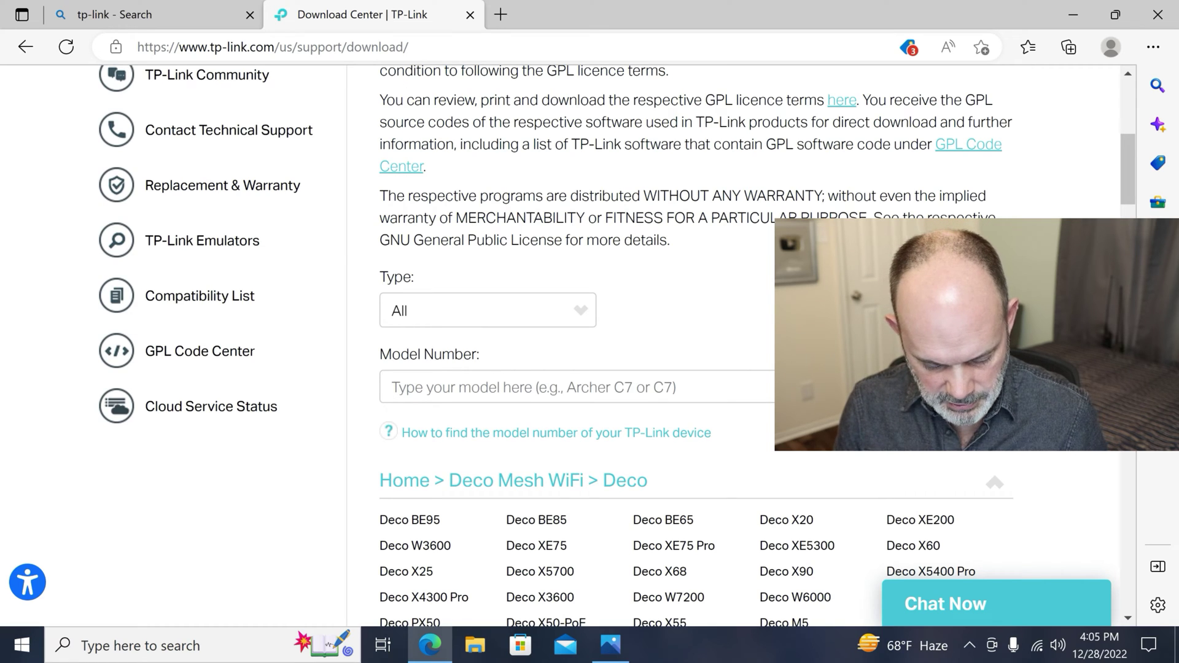
{"action": "type", "text": "archer"}
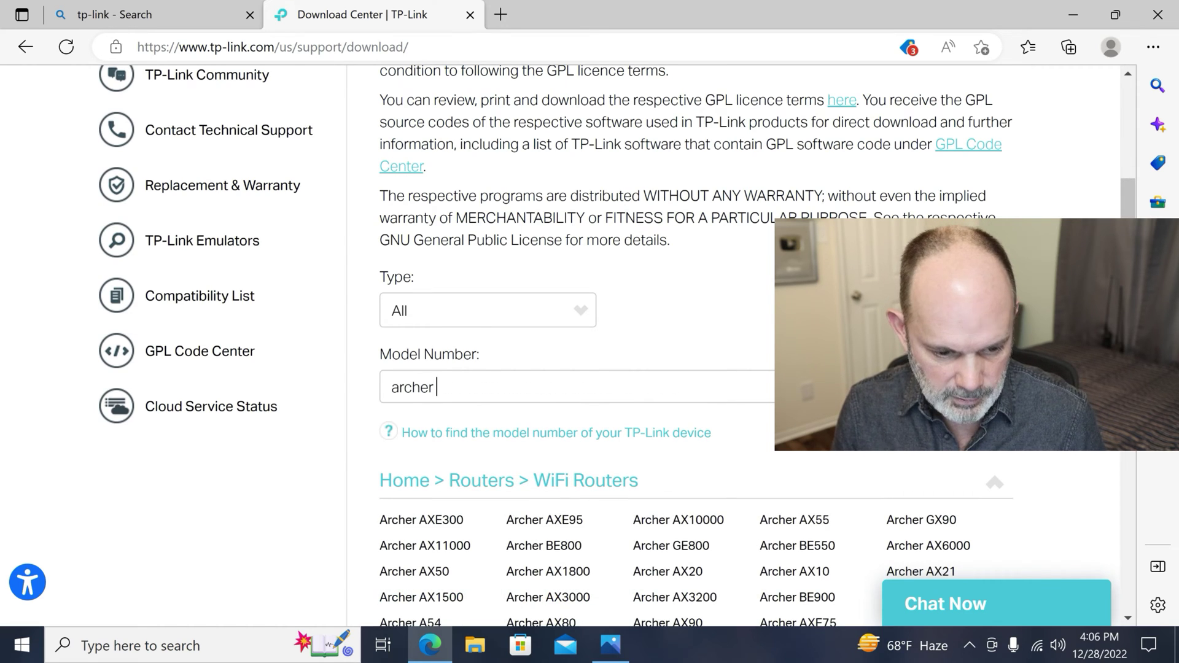
{"action": "type", "text": " c9"}
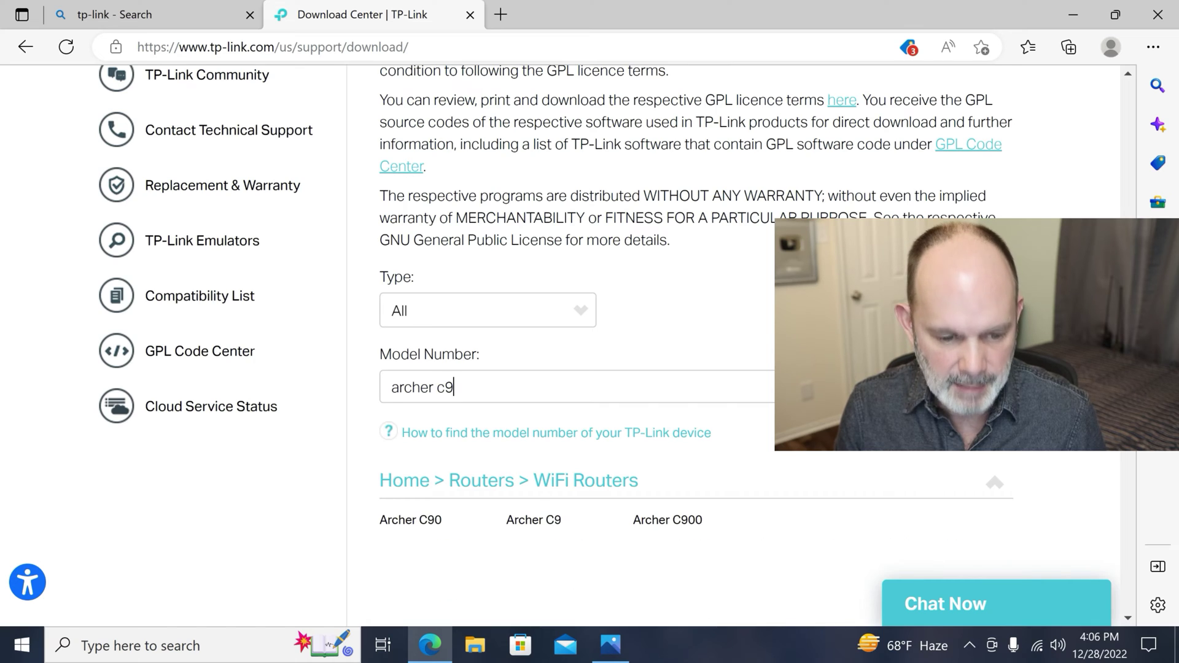
{"action": "left_click", "coordinate": [552, 521]}
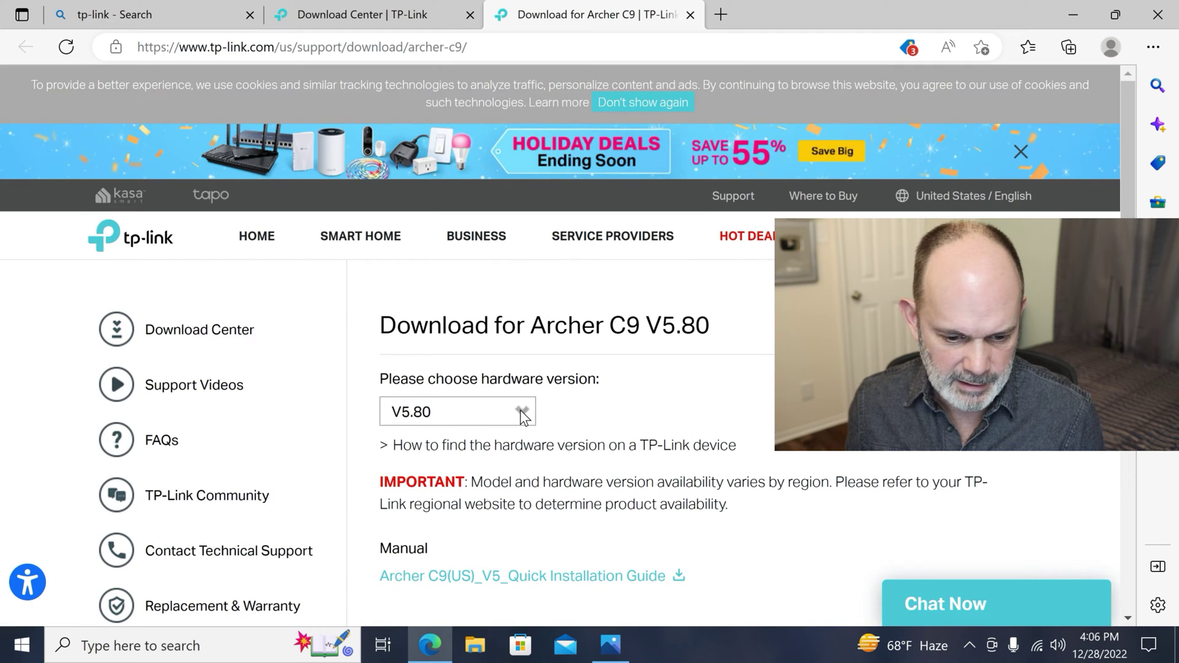
Step: Select hardware version V1, dismiss the survey popup, and scroll to the USB Printer Controller utilities
{"action": "left_click", "coordinate": [512, 409]}
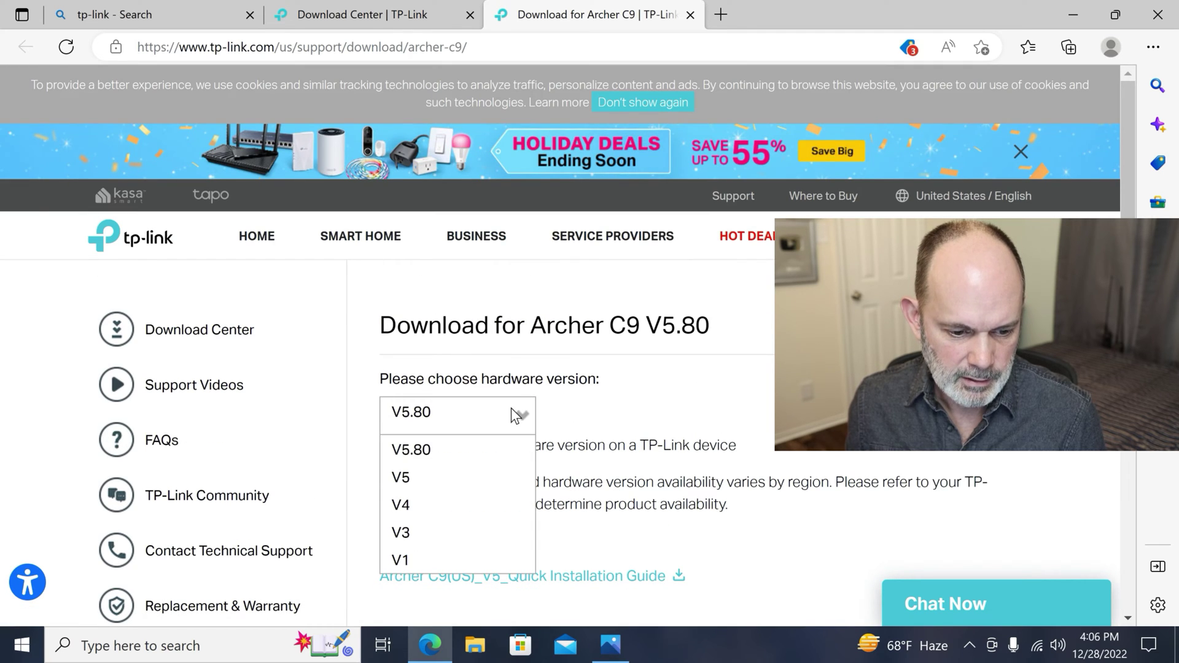
{"action": "left_click", "coordinate": [472, 559]}
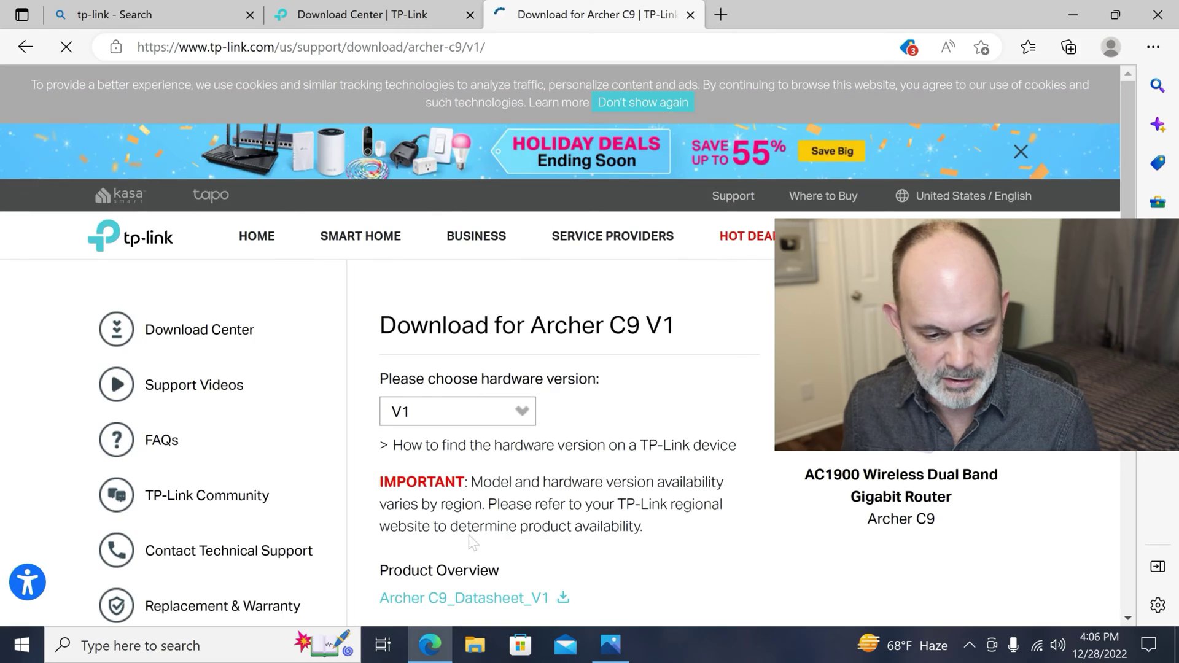
{"action": "scroll", "coordinate": [731, 415], "scroll_direction": "down", "scroll_amount": 7}
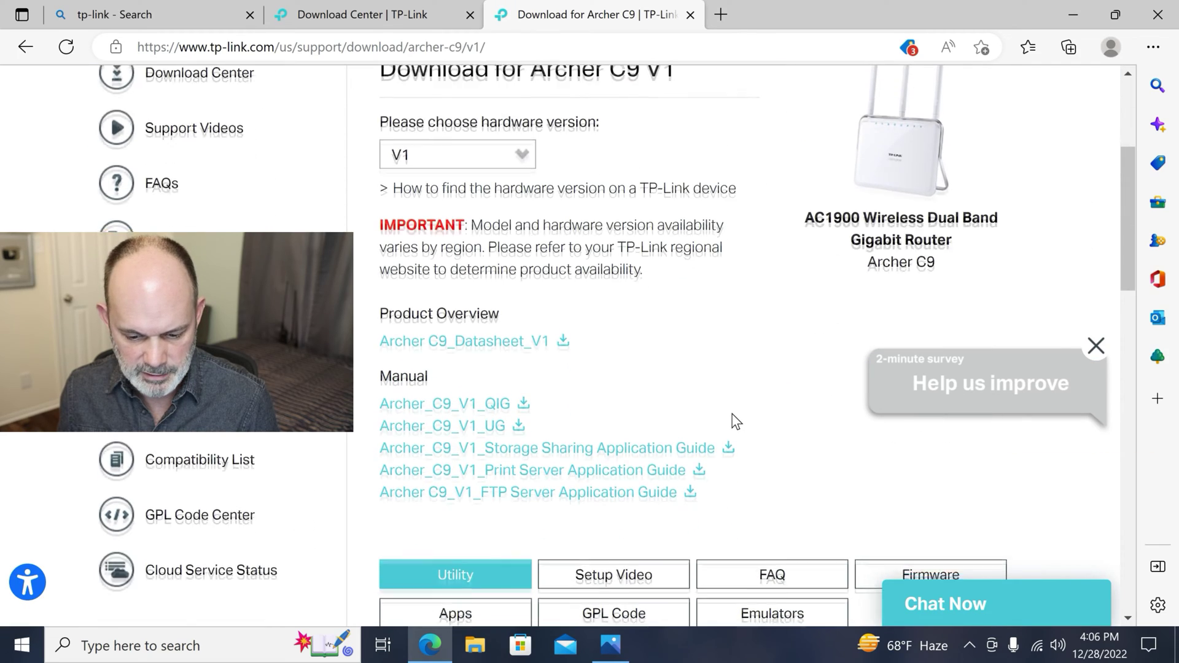
{"action": "scroll", "coordinate": [732, 416], "scroll_direction": "down", "scroll_amount": 3}
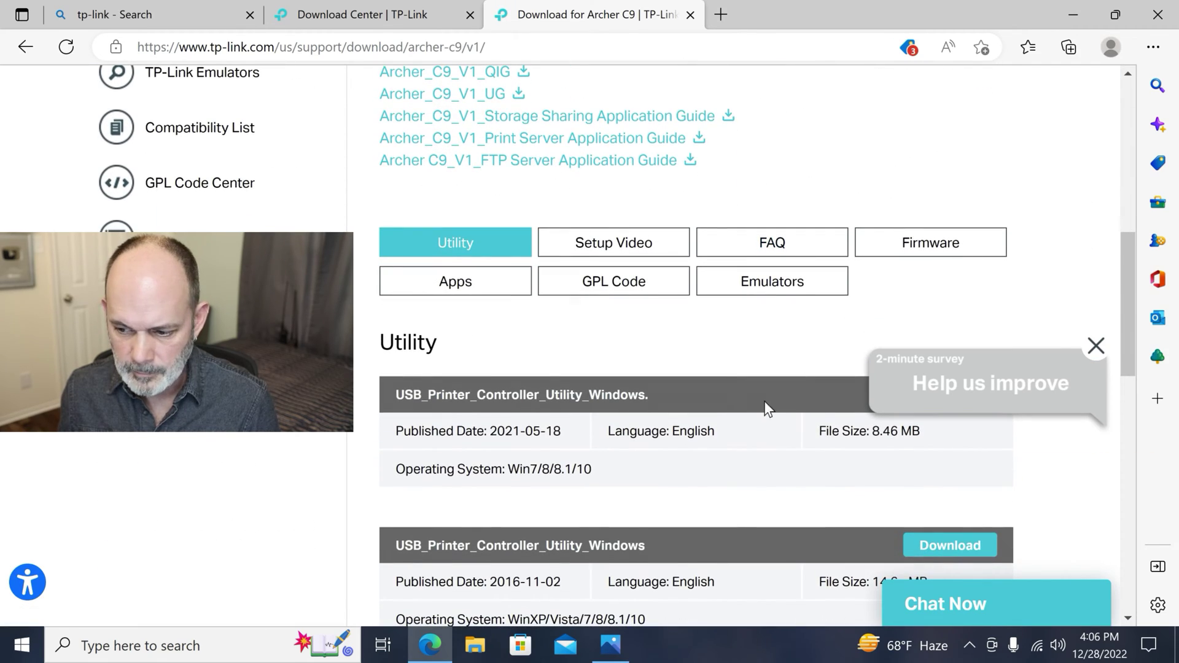
{"action": "left_click", "coordinate": [1095, 346]}
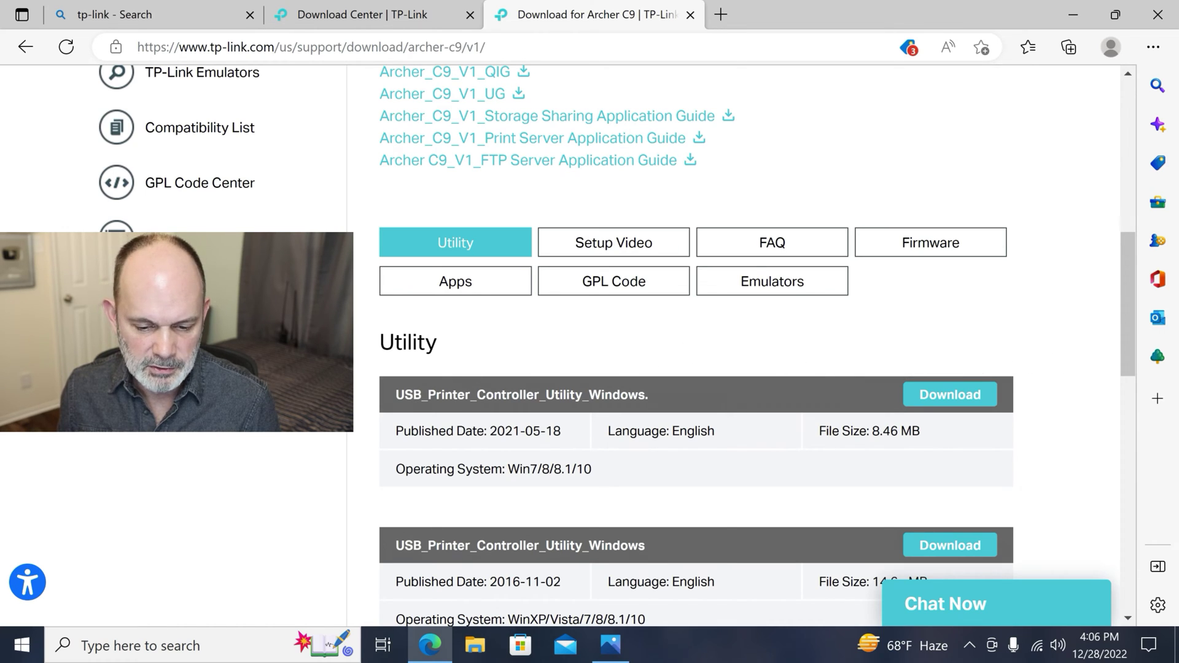
{"action": "scroll", "coordinate": [642, 391], "scroll_direction": "down", "scroll_amount": 3}
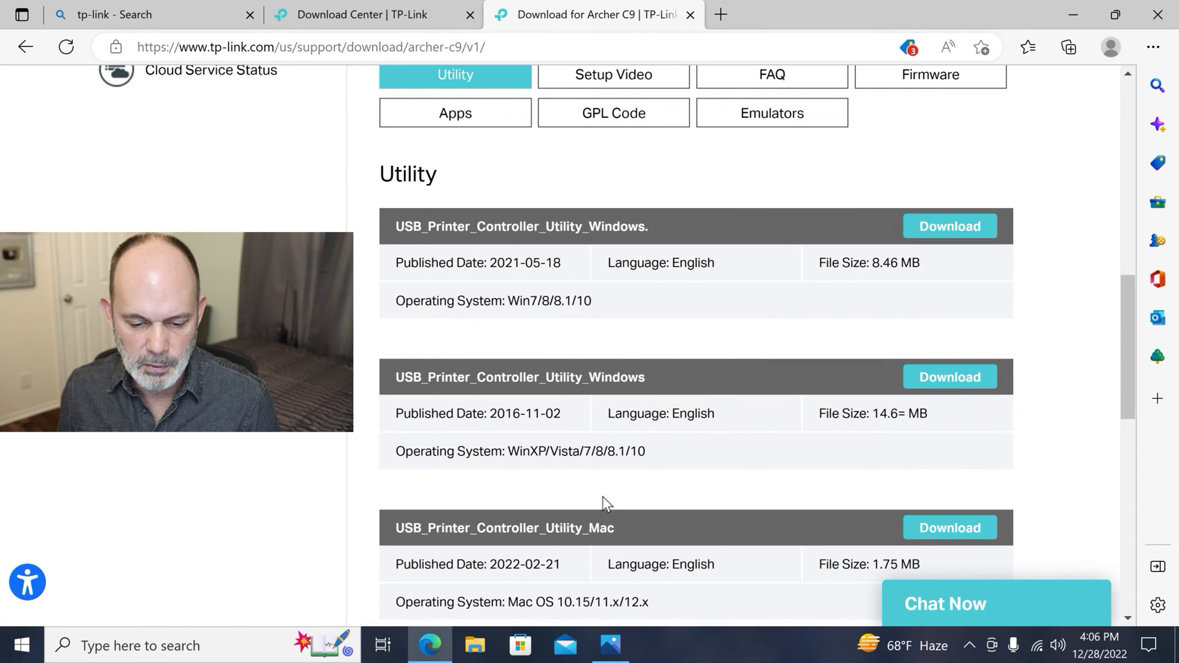
{"action": "scroll", "coordinate": [602, 496], "scroll_direction": "down", "scroll_amount": 1}
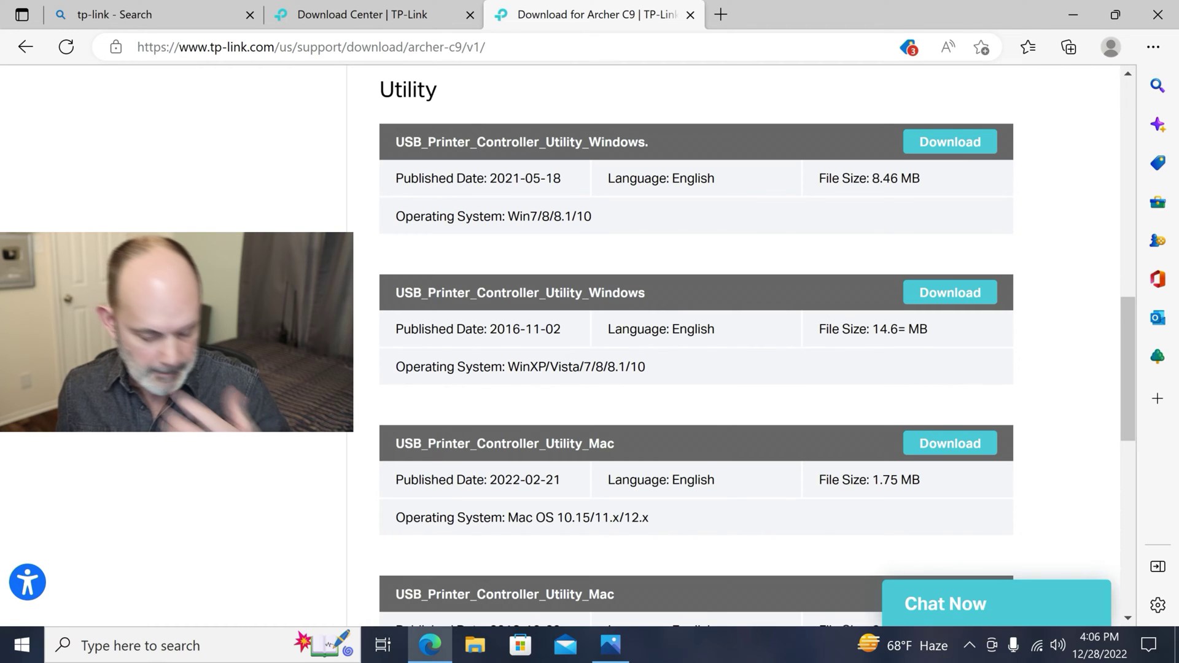
{"action": "scroll", "coordinate": [560, 440], "scroll_direction": "up", "scroll_amount": 2}
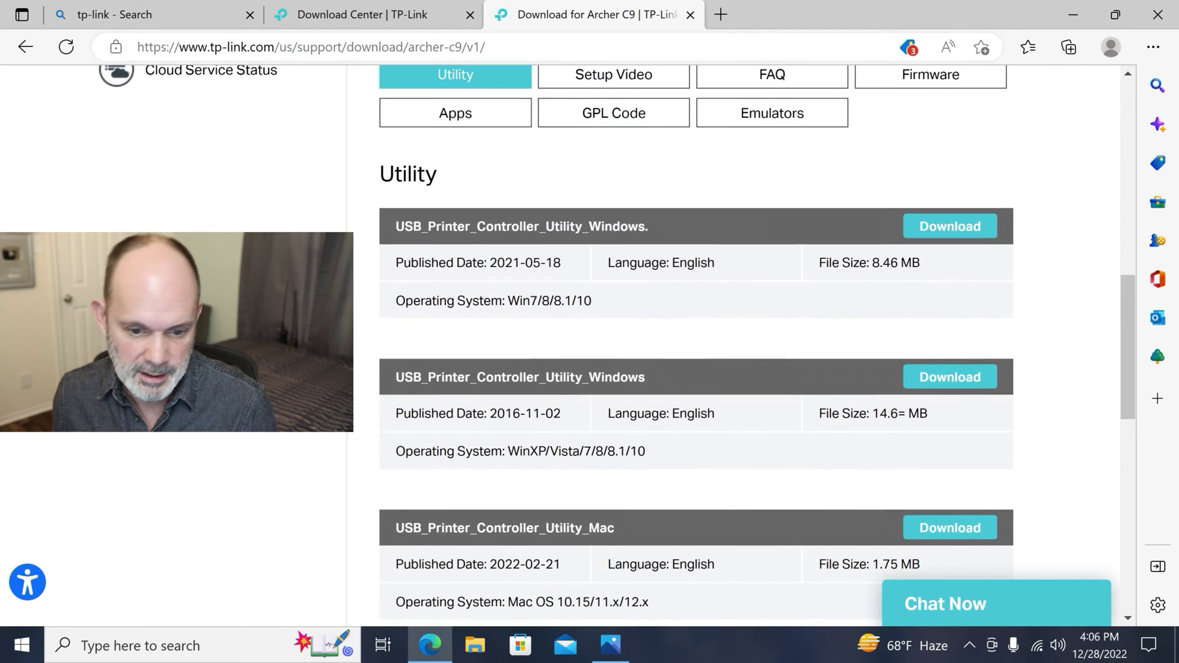
{"action": "scroll", "coordinate": [560, 440], "scroll_direction": "up", "scroll_amount": 1}
{"action": "scroll", "coordinate": [559, 438], "scroll_direction": "down", "scroll_amount": 2}
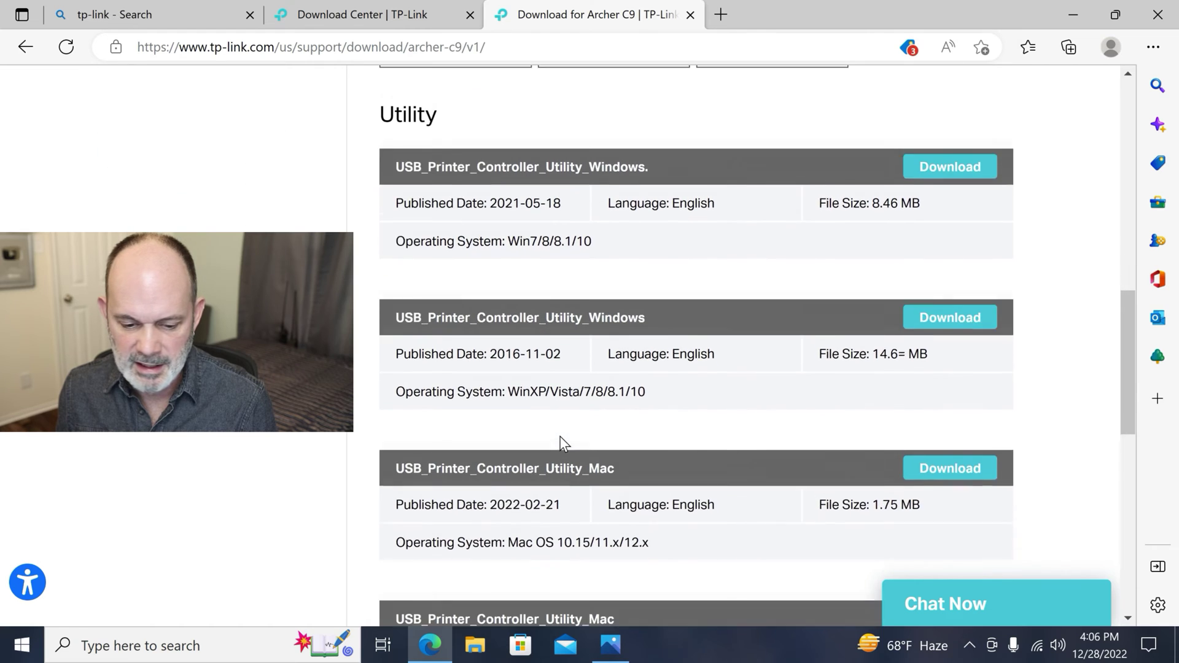
{"action": "scroll", "coordinate": [579, 424], "scroll_direction": "up", "scroll_amount": 2}
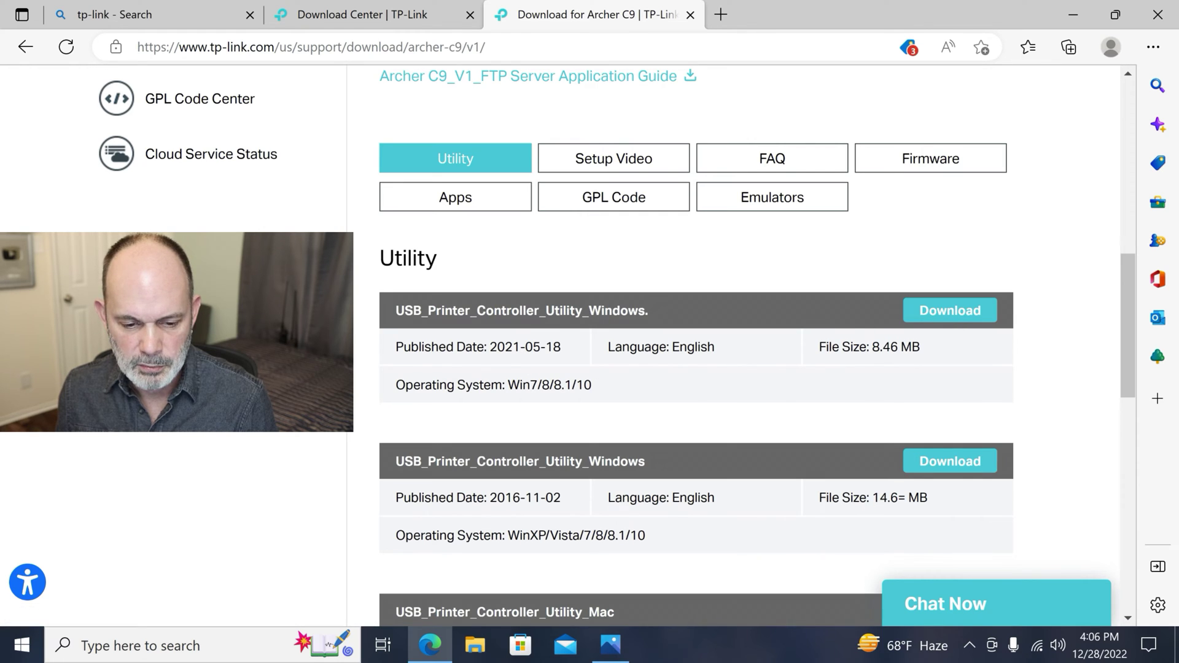
Step: Download USB_Printer_Controller_Utility_Windows and locate the zip in its download folder
{"action": "left_click", "coordinate": [969, 319]}
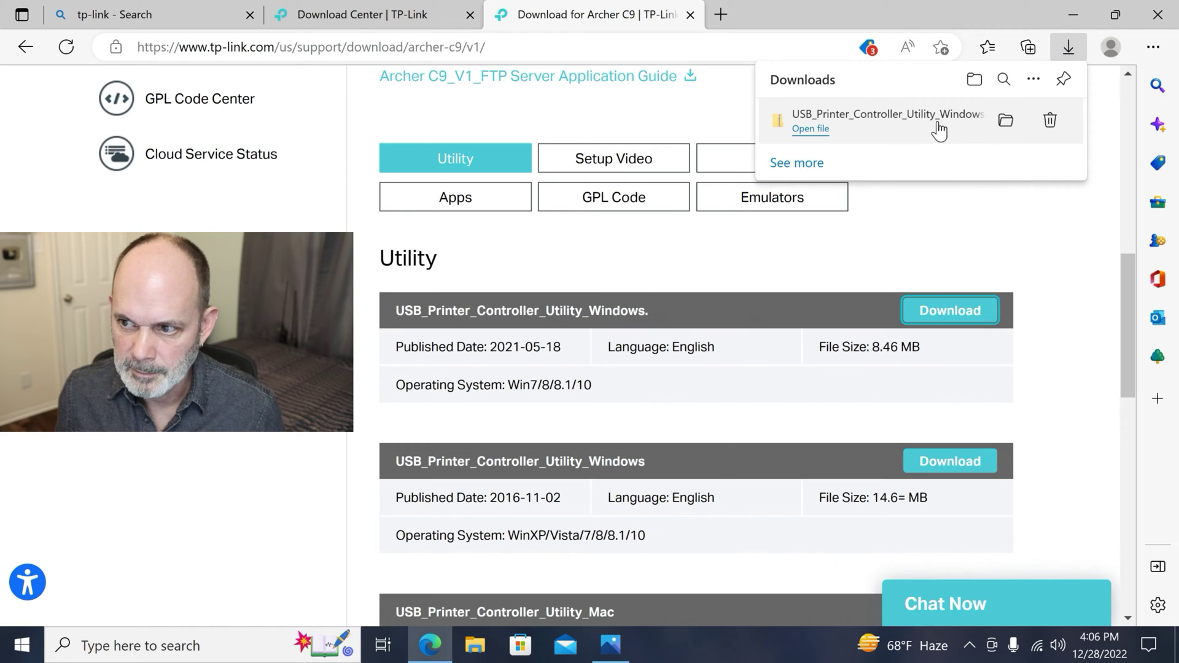
{"action": "left_click", "coordinate": [1006, 123]}
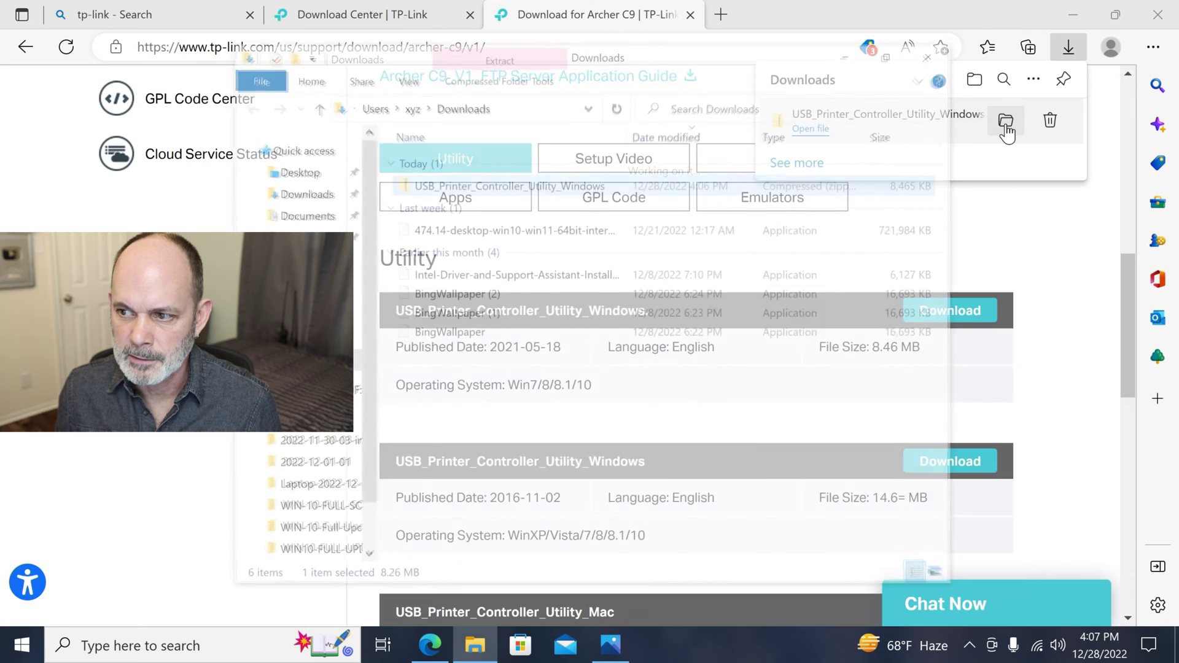
{"action": "left_click", "coordinate": [461, 185]}
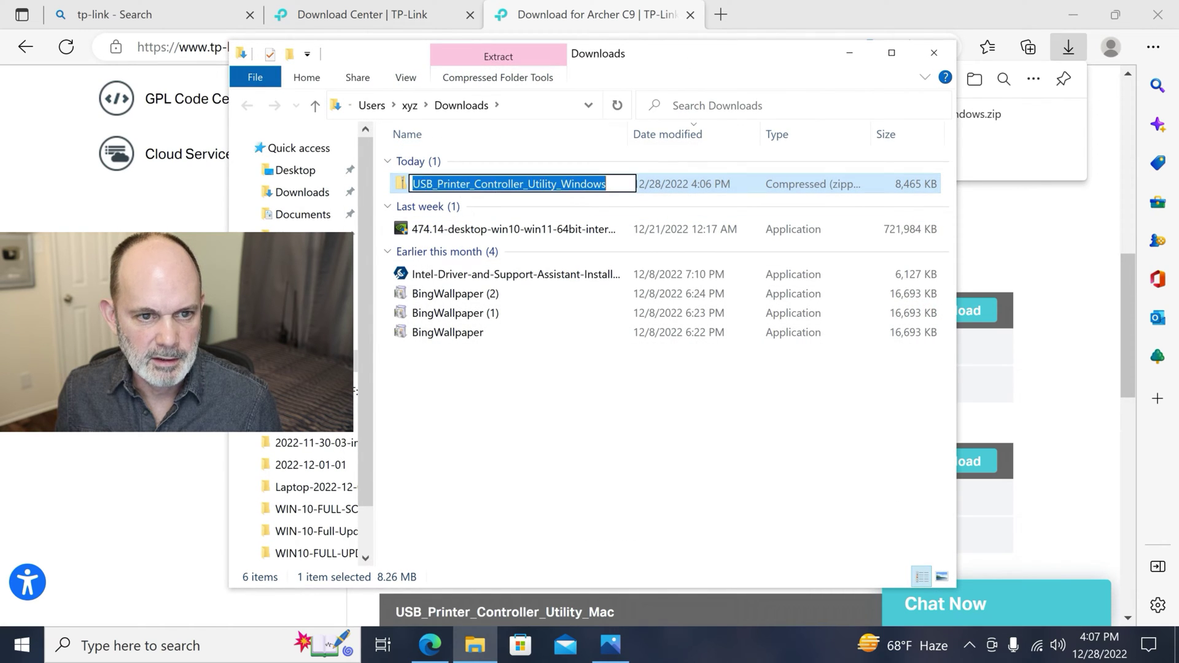
{"action": "left_click", "coordinate": [674, 192]}
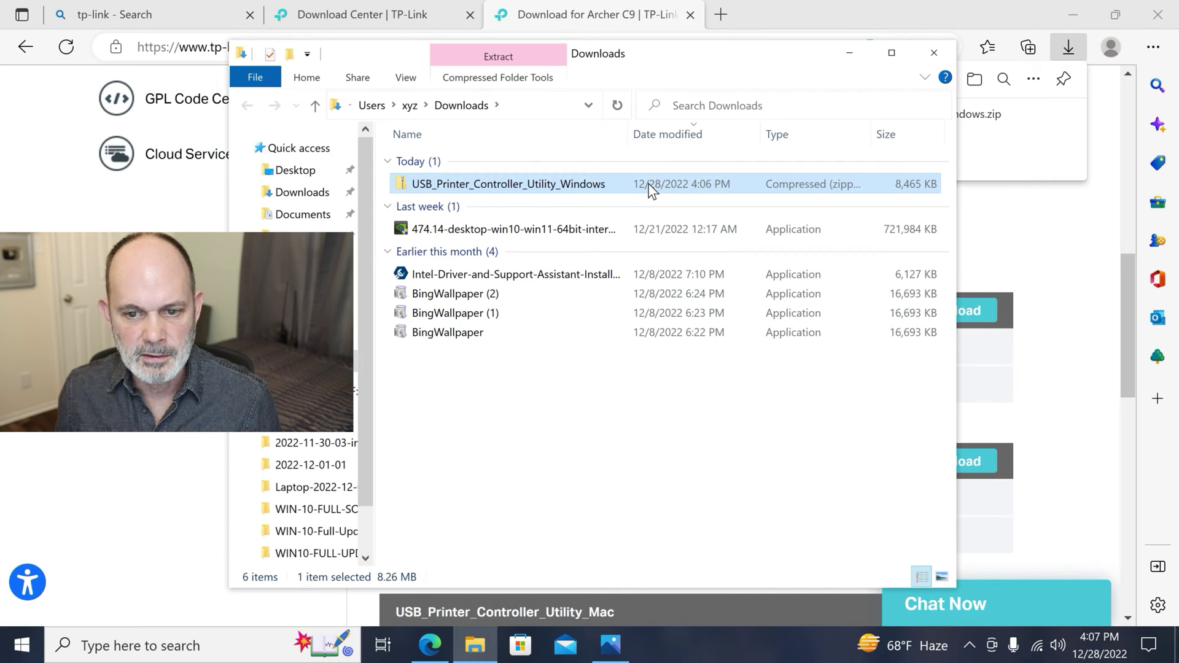
Step: Extract the utility zip's contents to the suggested folder
{"action": "double_click", "coordinate": [652, 189]}
{"action": "right_click", "coordinate": [649, 184]}
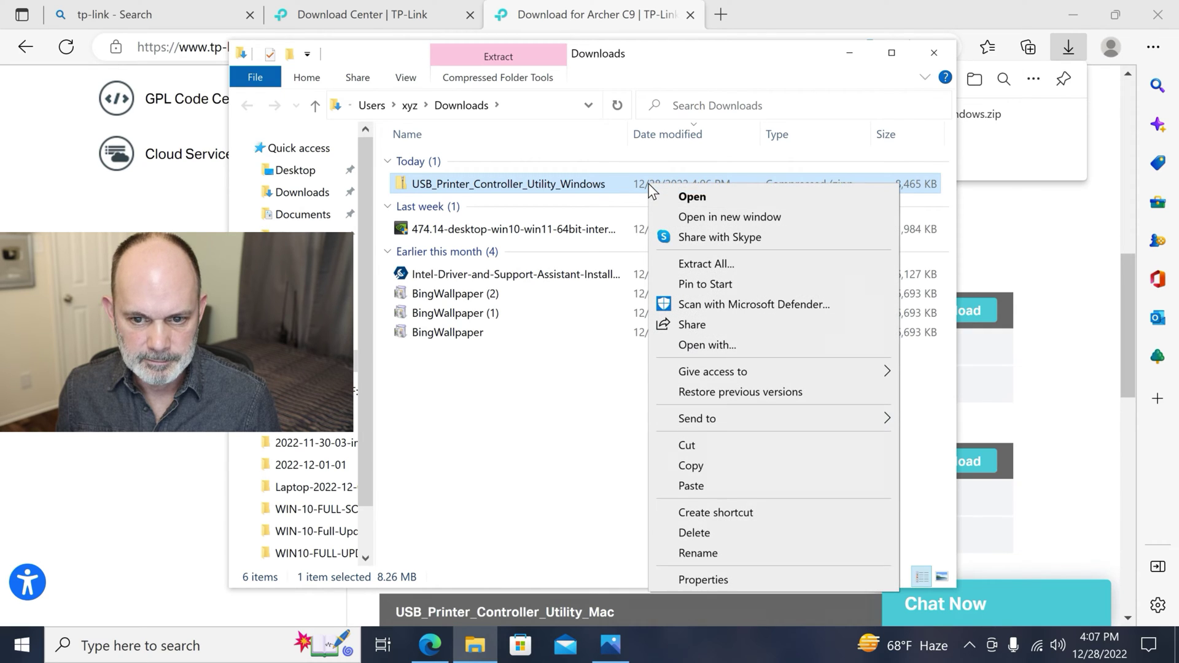
{"action": "left_click", "coordinate": [706, 264]}
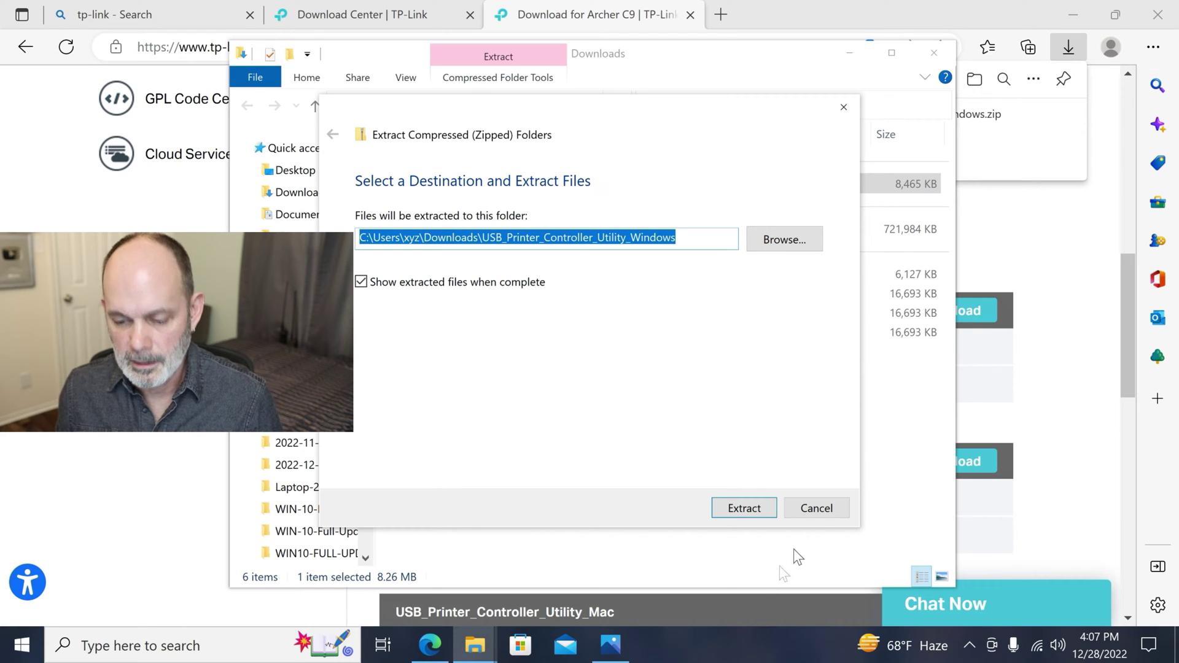
{"action": "left_click", "coordinate": [744, 507]}
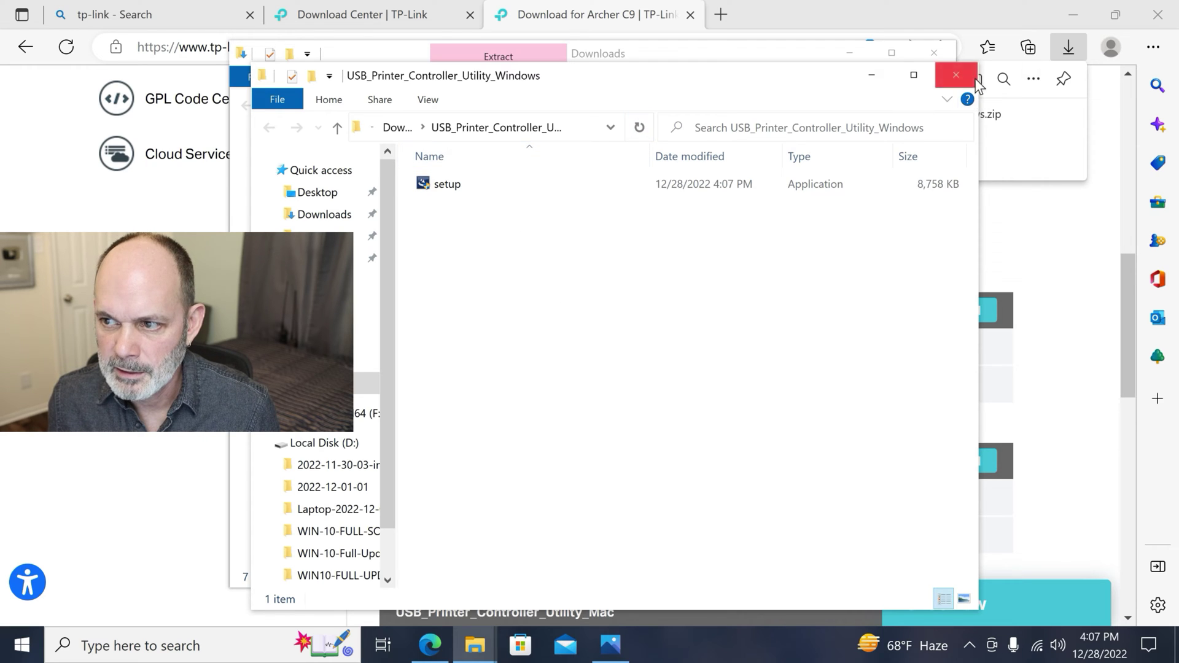
Step: Close the extra windows and open the extracted USB_Printer_Controller_Utility_Windows folder
{"action": "left_click", "coordinate": [956, 74]}
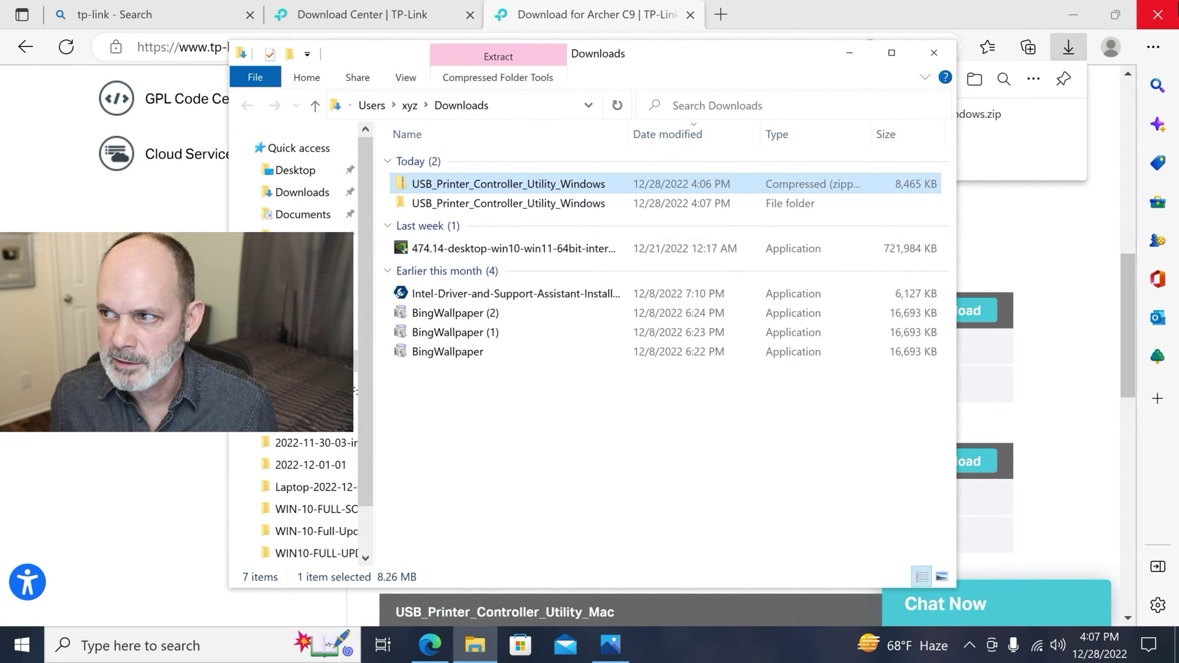
{"action": "left_click", "coordinate": [1158, 14]}
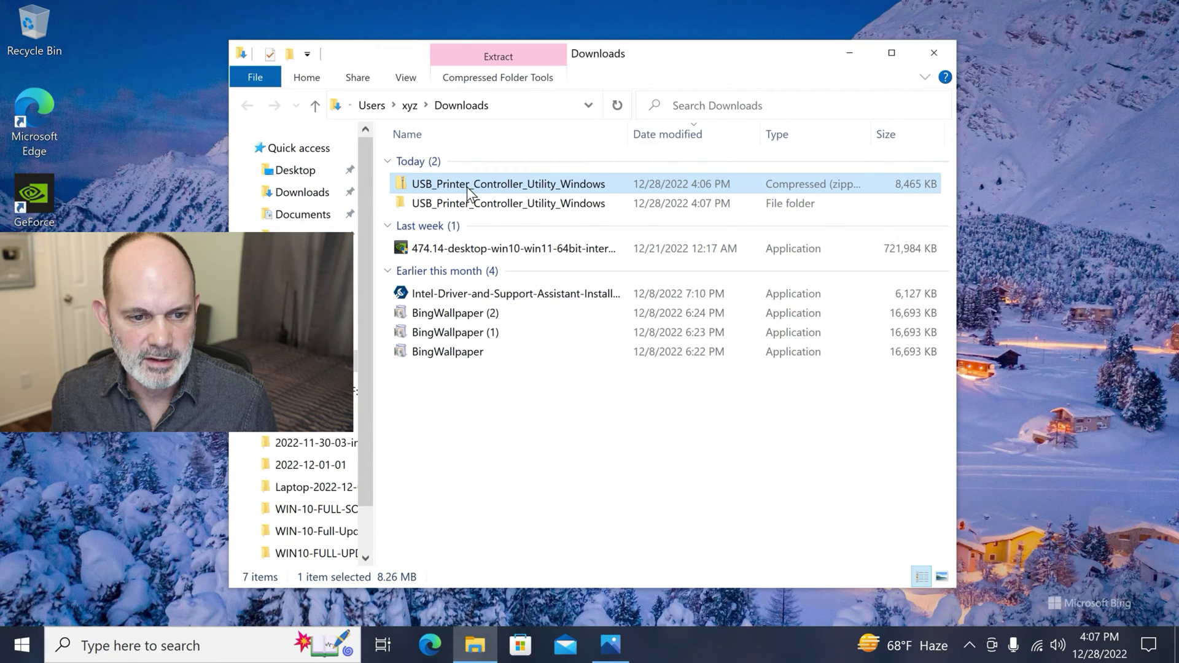
{"action": "left_click", "coordinate": [465, 206]}
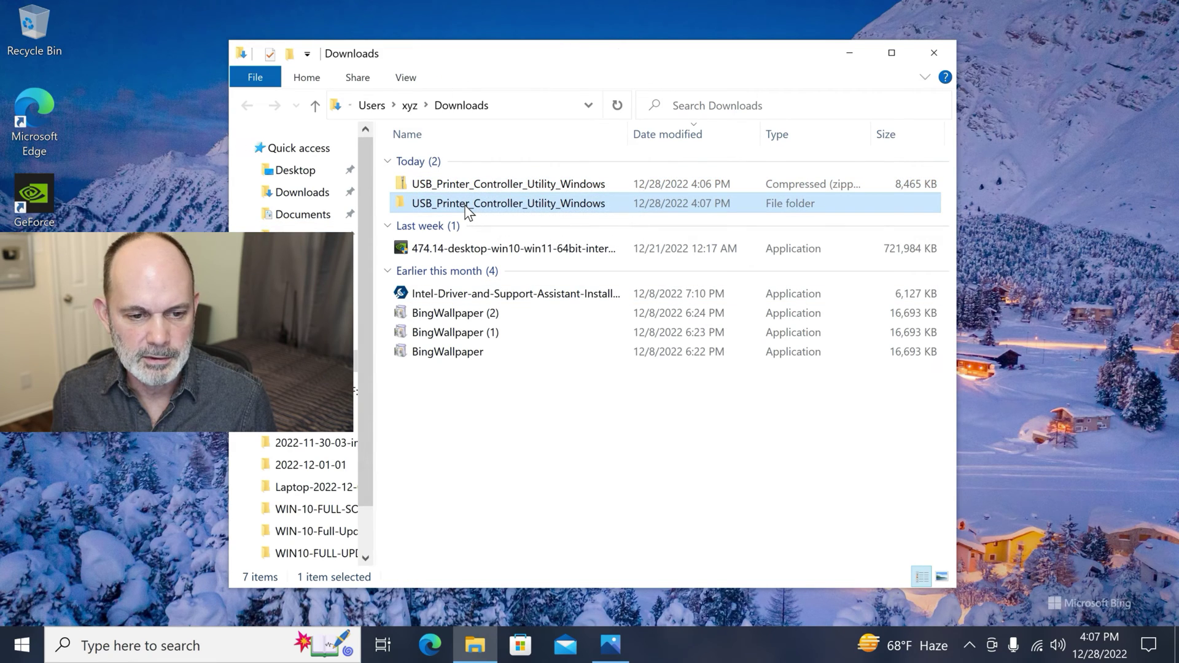
{"action": "double_click", "coordinate": [466, 206]}
Step: Run the utility's setup program past the SmartScreen warning and allow it to make changes
{"action": "double_click", "coordinate": [435, 165]}
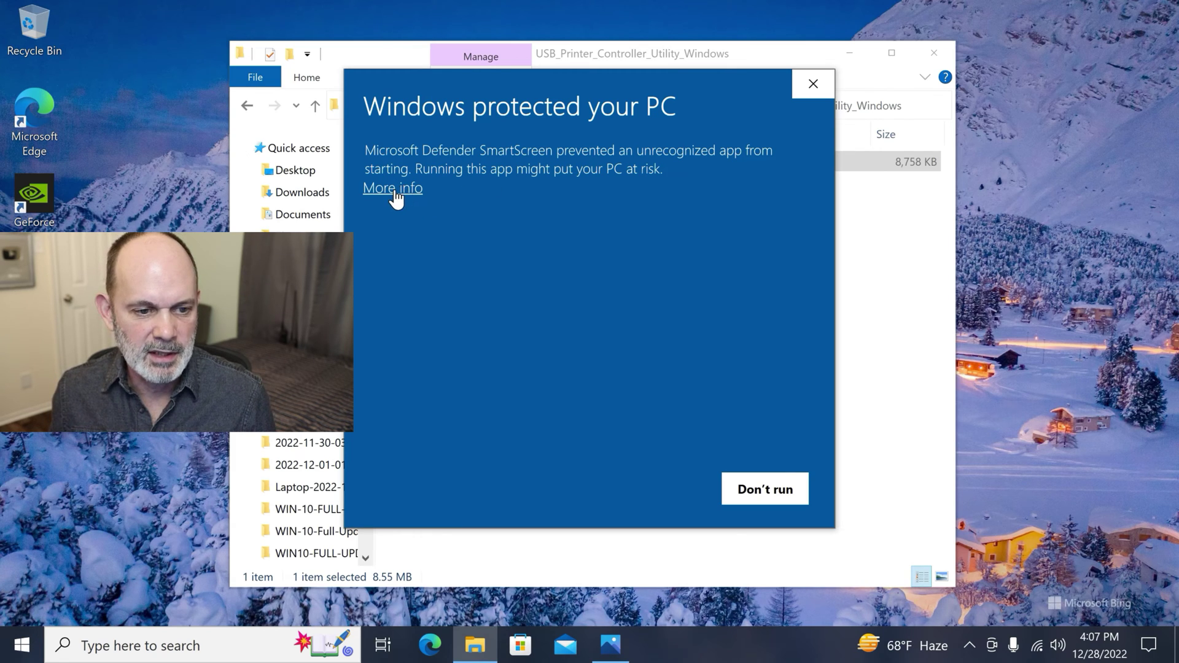
{"action": "left_click", "coordinate": [396, 189]}
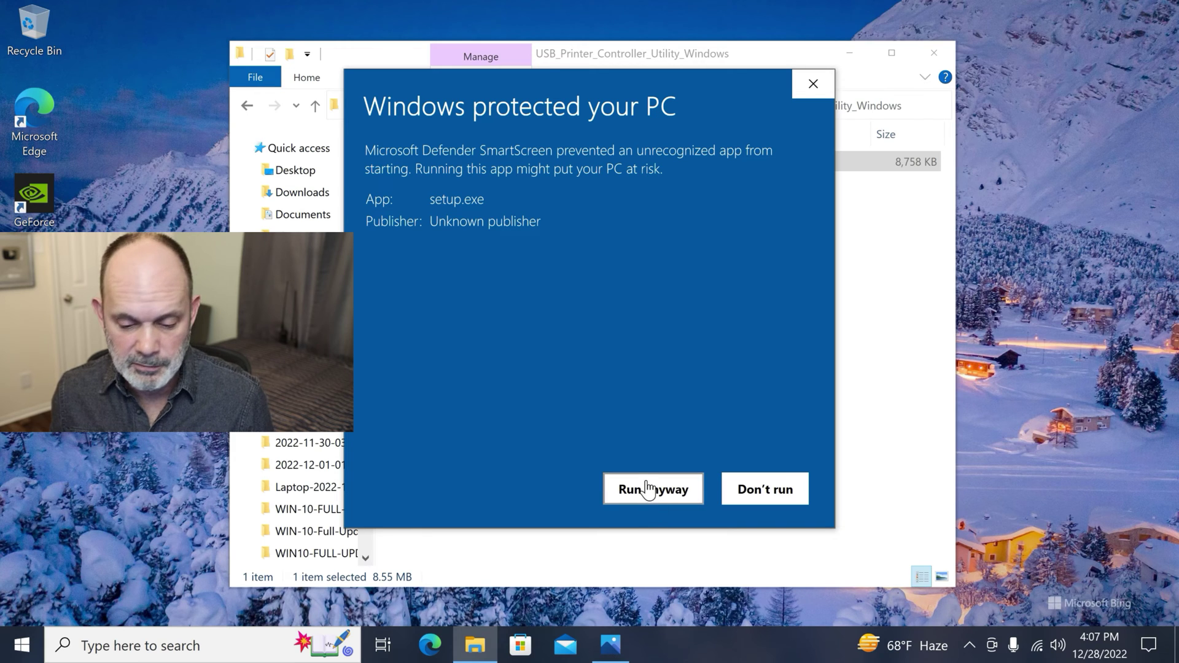
{"action": "left_click", "coordinate": [646, 490]}
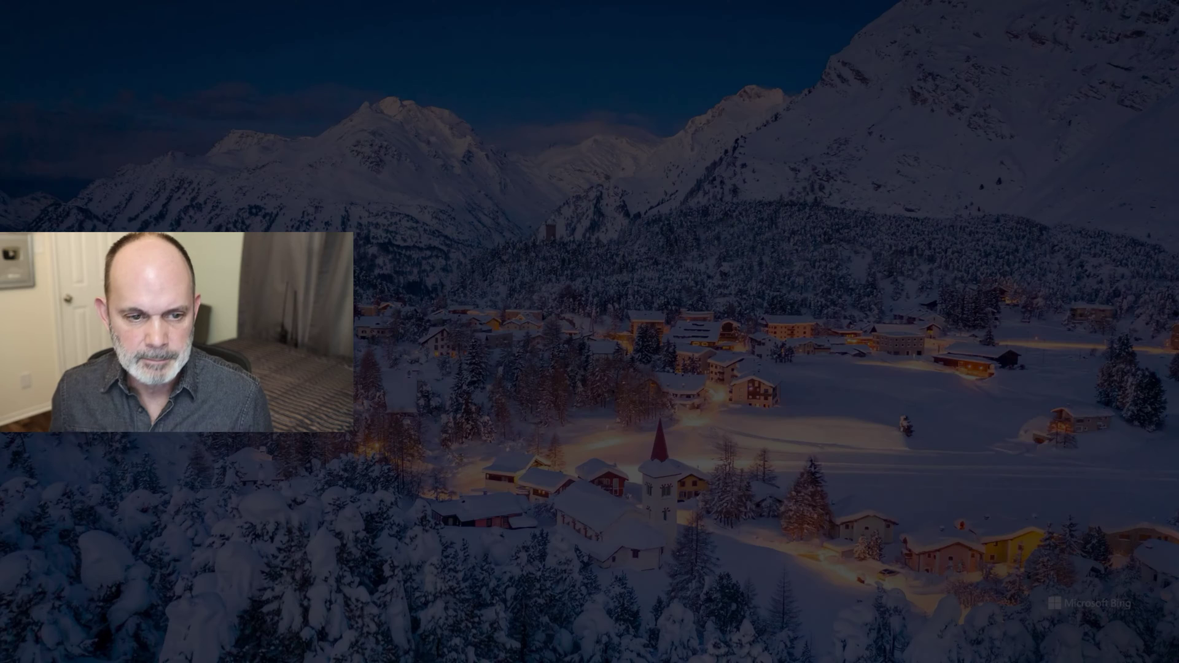
{"action": "left_click", "coordinate": [547, 445]}
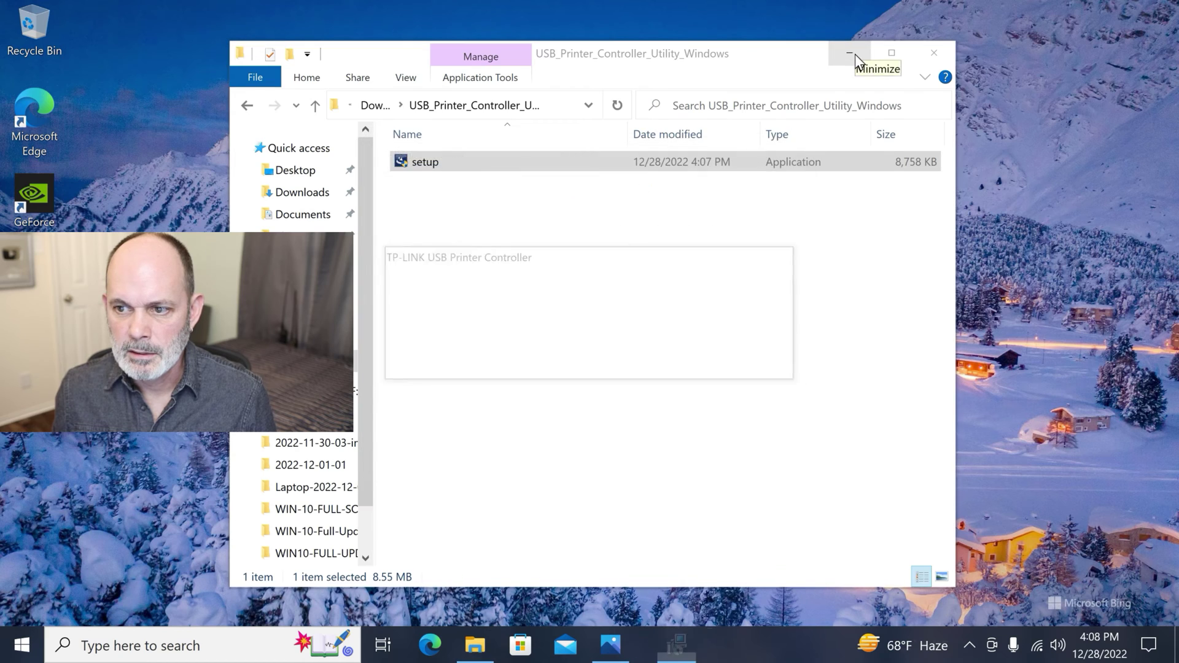
Step: Close File Explorer, install to the default Program Files folder, and launch USB Printer Controller
{"action": "left_click", "coordinate": [952, 46]}
{"action": "left_click", "coordinate": [935, 53]}
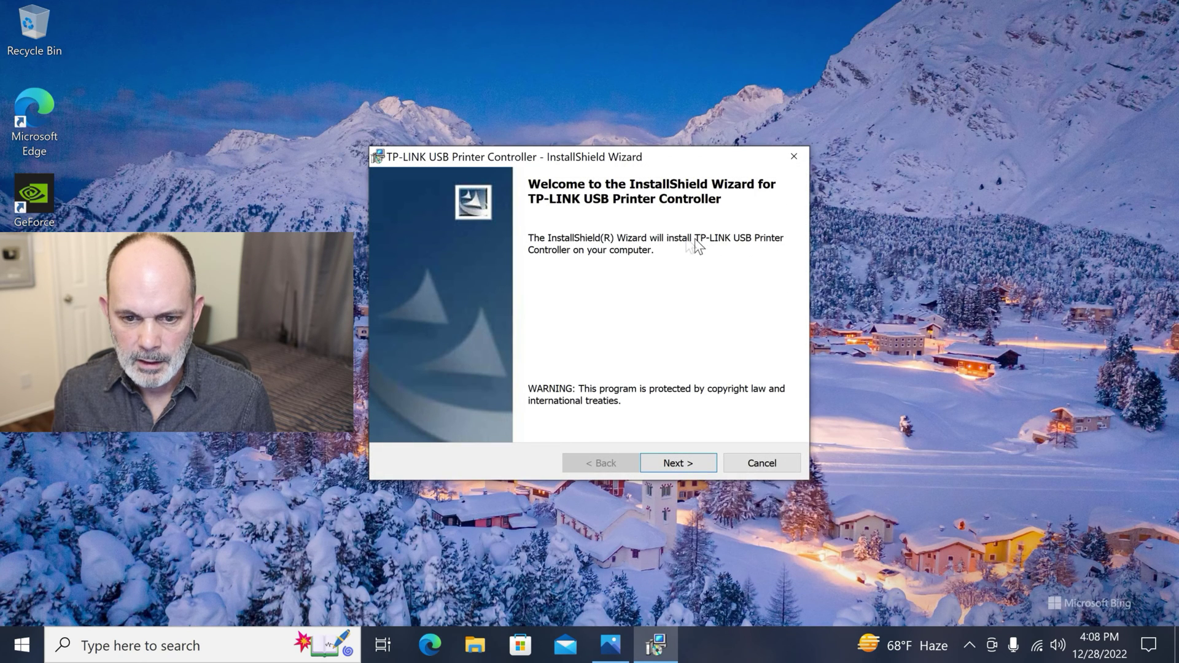
{"action": "left_click", "coordinate": [694, 466]}
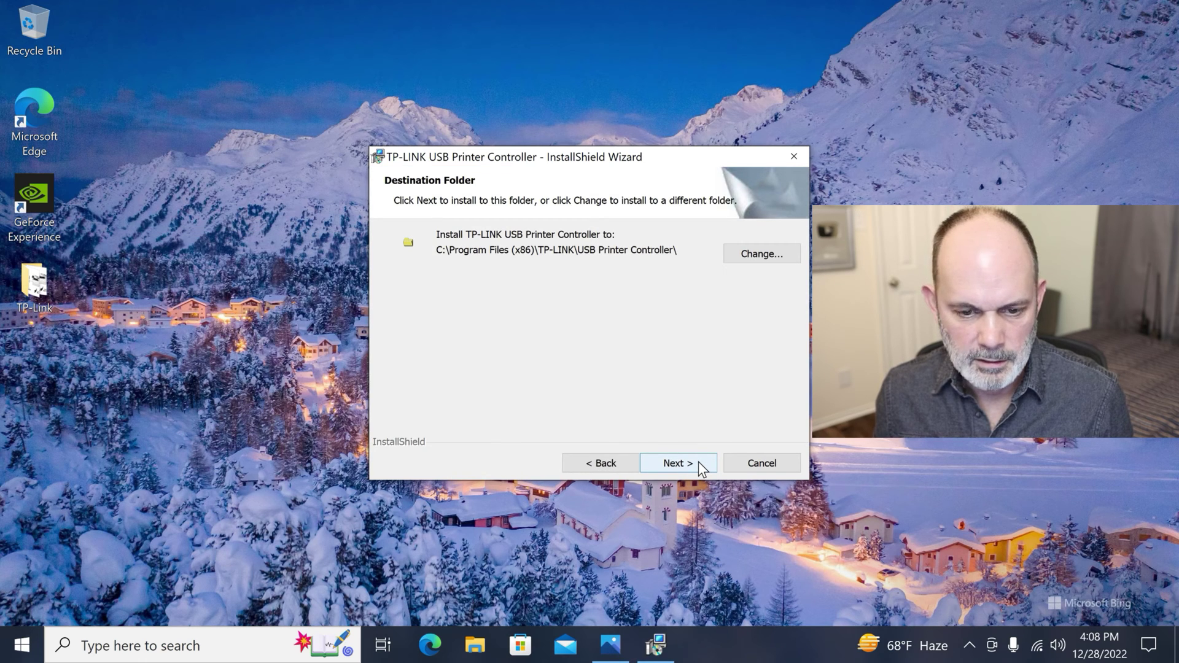
{"action": "left_click", "coordinate": [698, 462]}
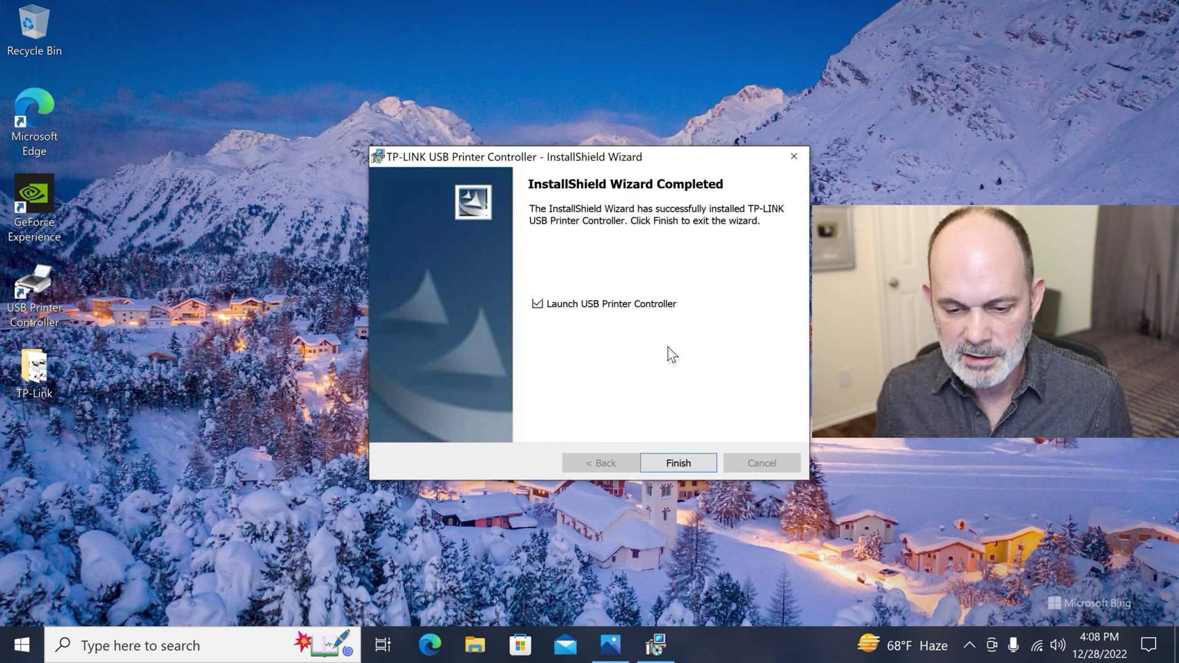
{"action": "left_click", "coordinate": [691, 464]}
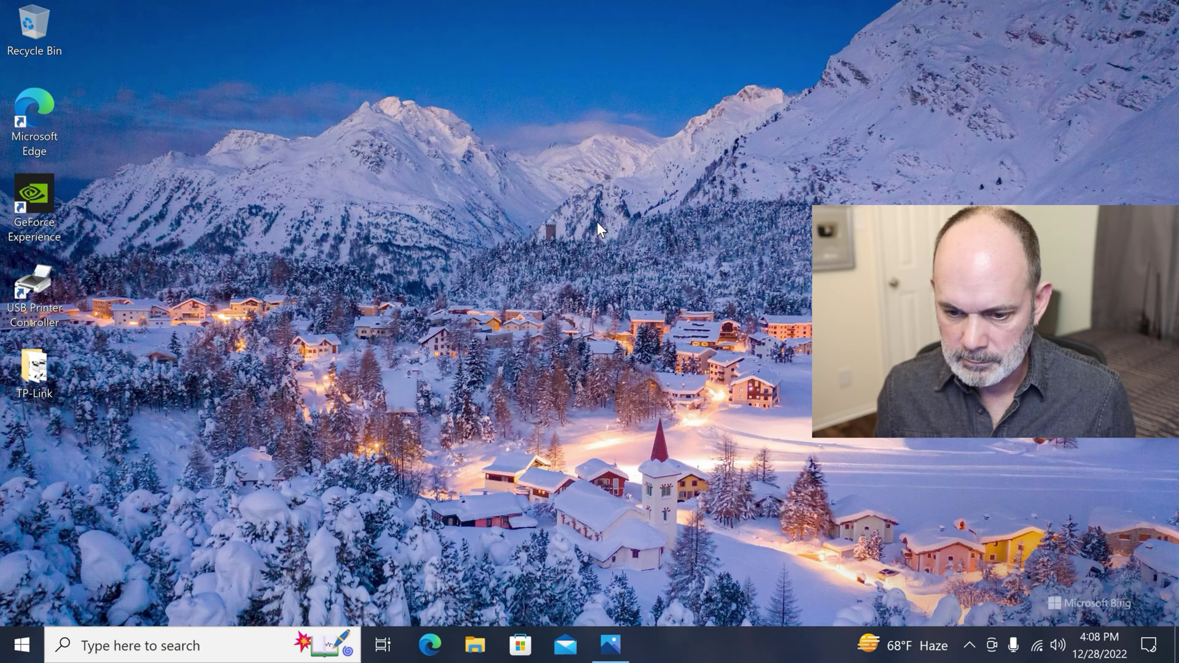
{"action": "double_click", "coordinate": [32, 310]}
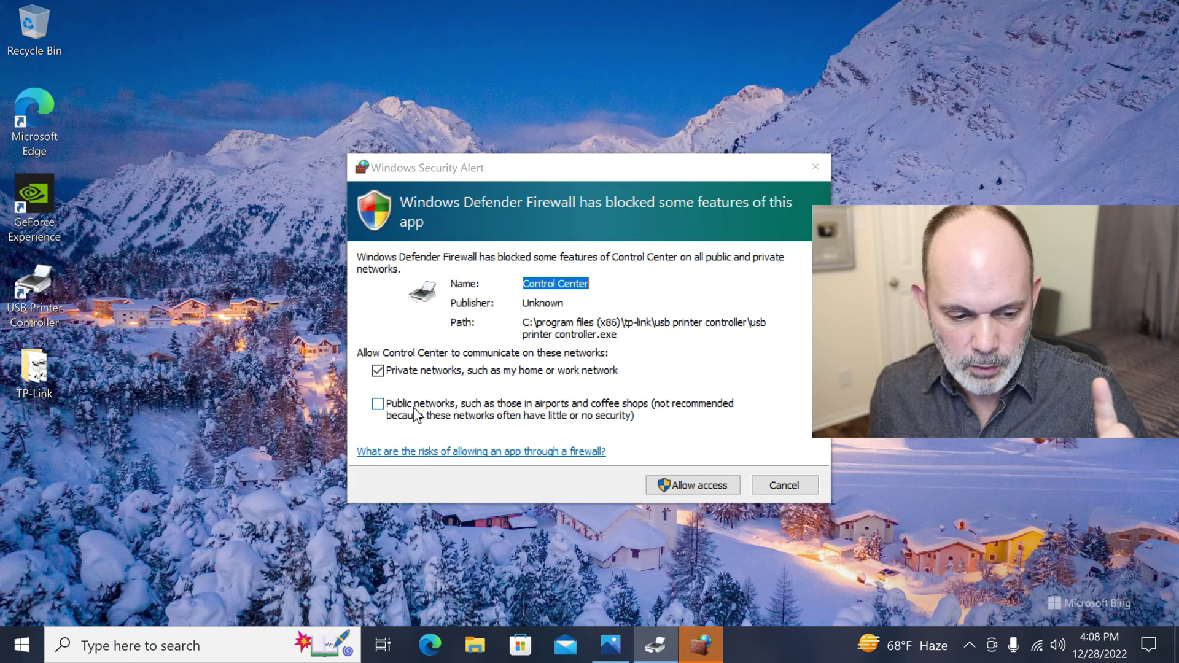
Step: In the Windows Security Alert, add Public networks and allow Control Center access
{"action": "left_click", "coordinate": [378, 405]}
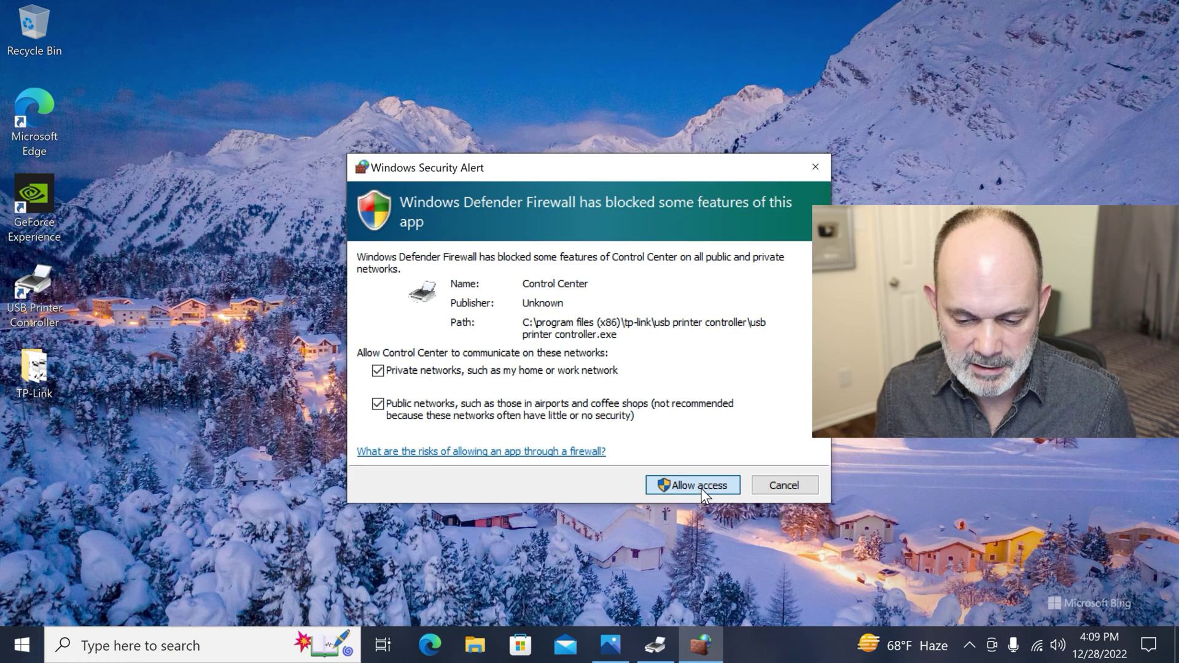
{"action": "left_click", "coordinate": [701, 488]}
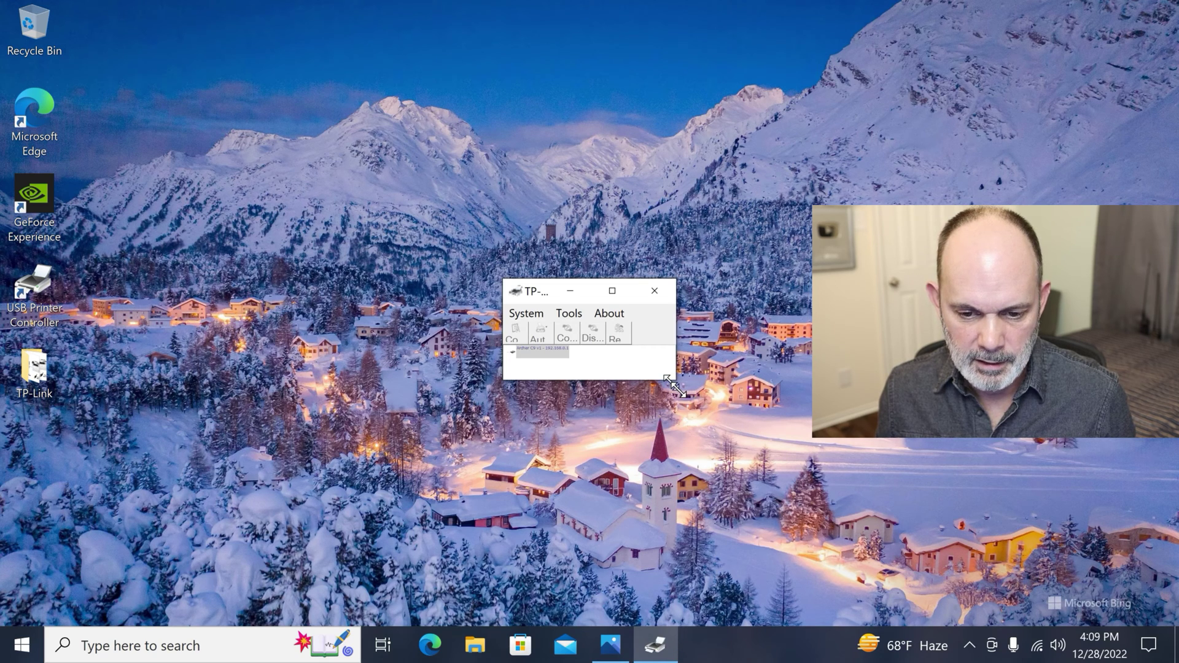
Step: Enlarge the controller window, move it up, and select the HP LaserJet MFP M426fdn
{"action": "left_click_drag", "start_coordinate": [673, 385], "coordinate": [954, 505]}
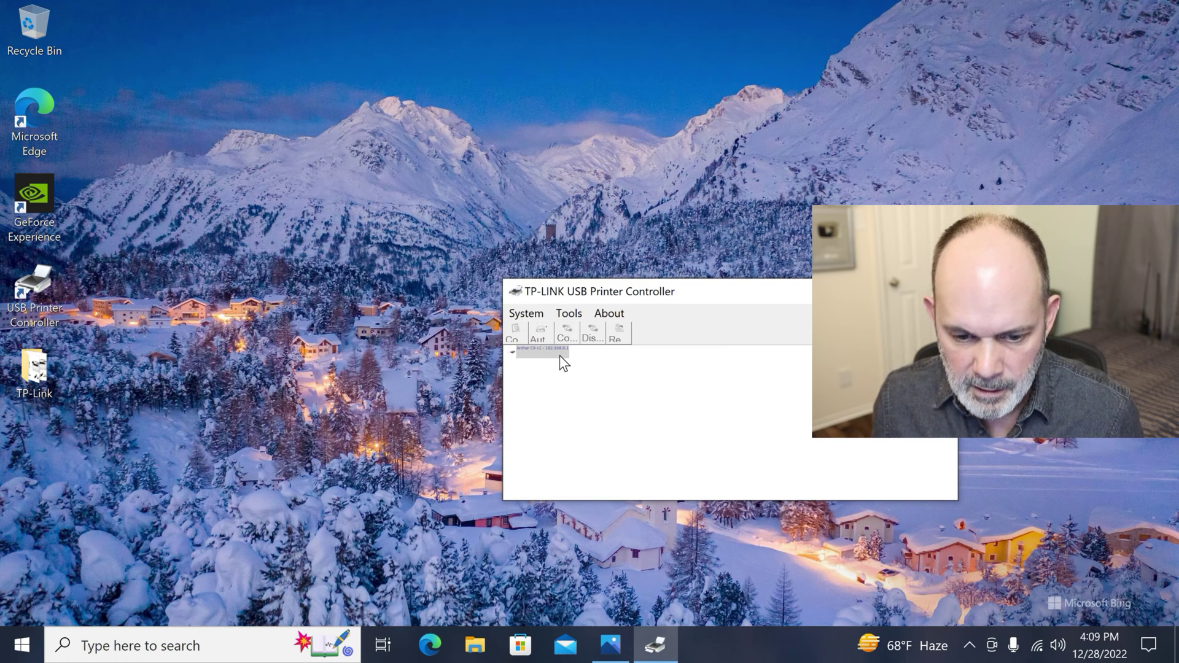
{"action": "left_click_drag", "start_coordinate": [667, 293], "coordinate": [564, 192]}
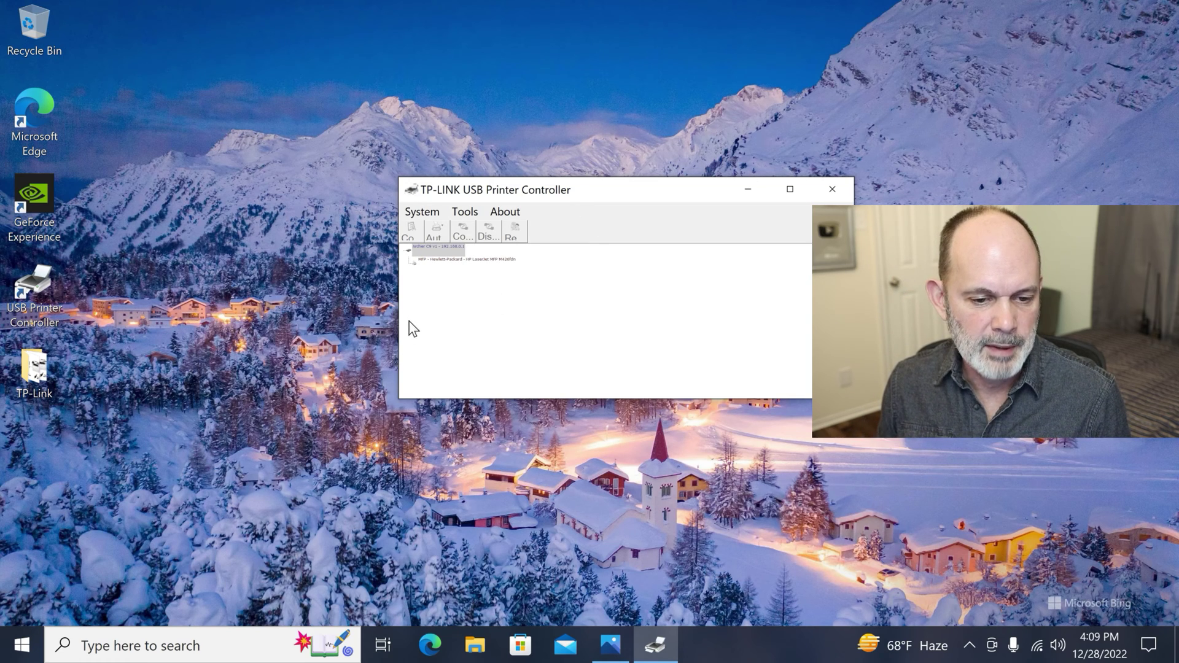
{"action": "left_click", "coordinate": [481, 260]}
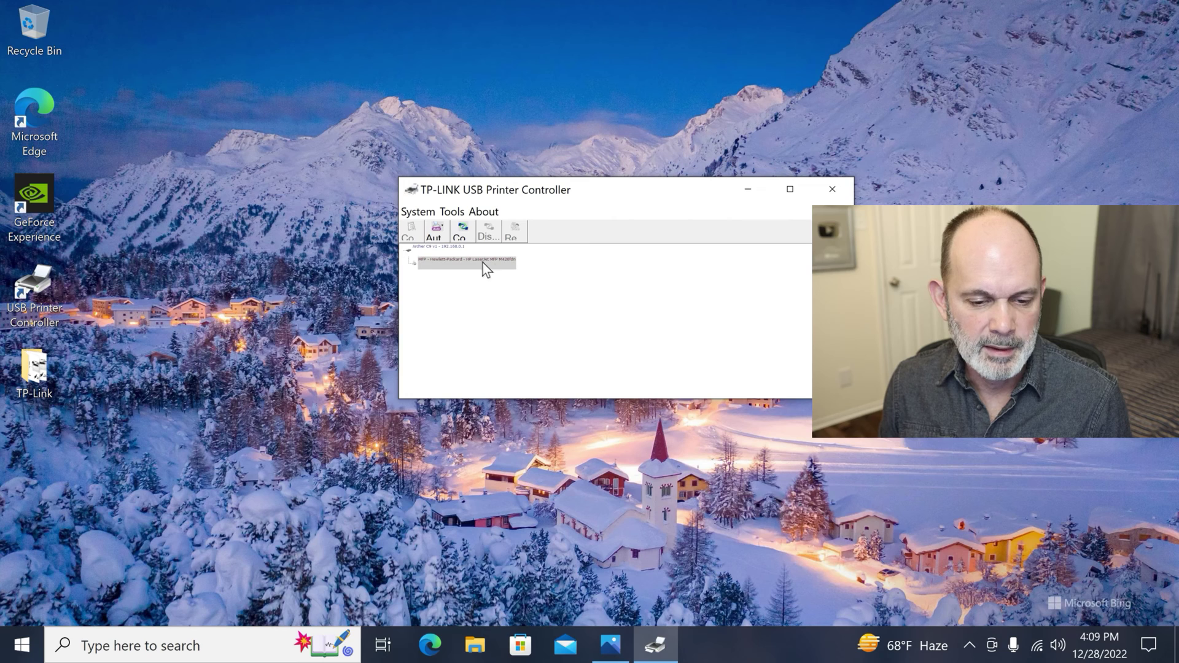
Step: Connect the HP LaserJet MFP M426fdn and set it as the auto-connect printer
{"action": "left_click", "coordinate": [437, 234]}
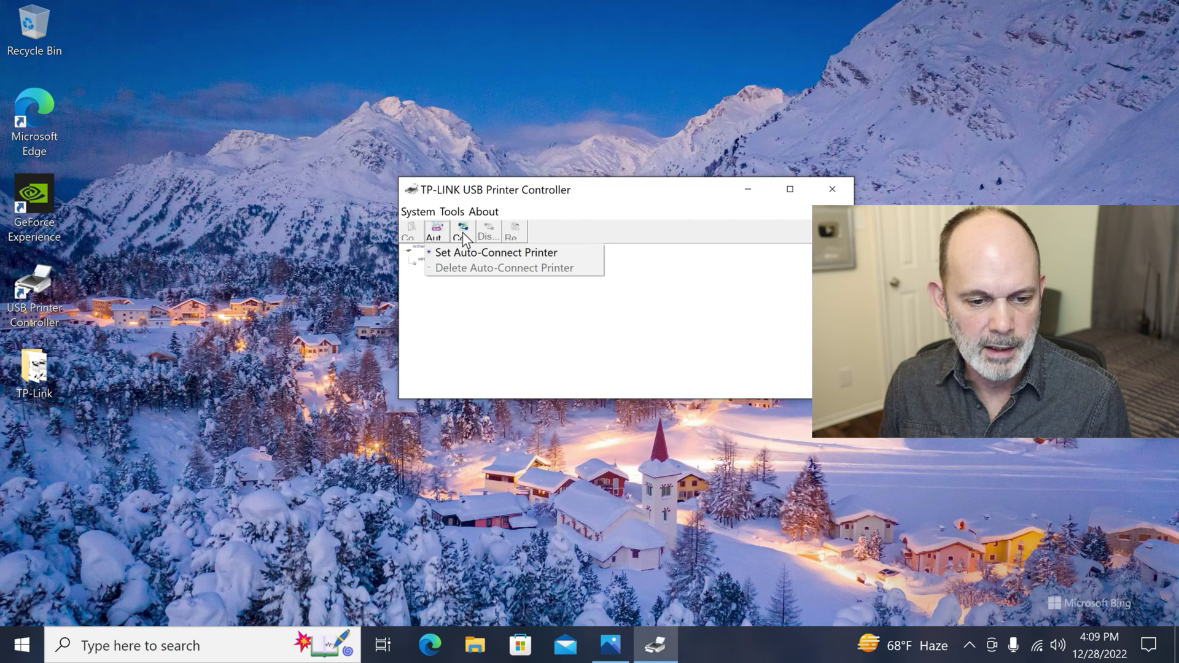
{"action": "left_click", "coordinate": [463, 237]}
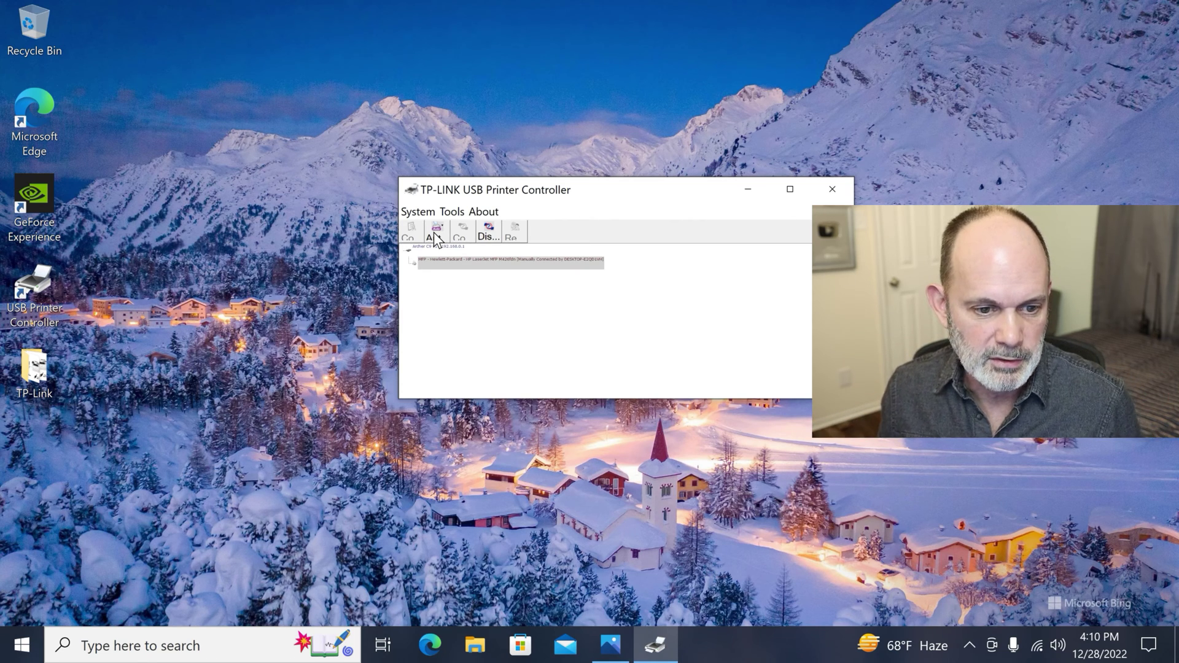
{"action": "left_click", "coordinate": [435, 233]}
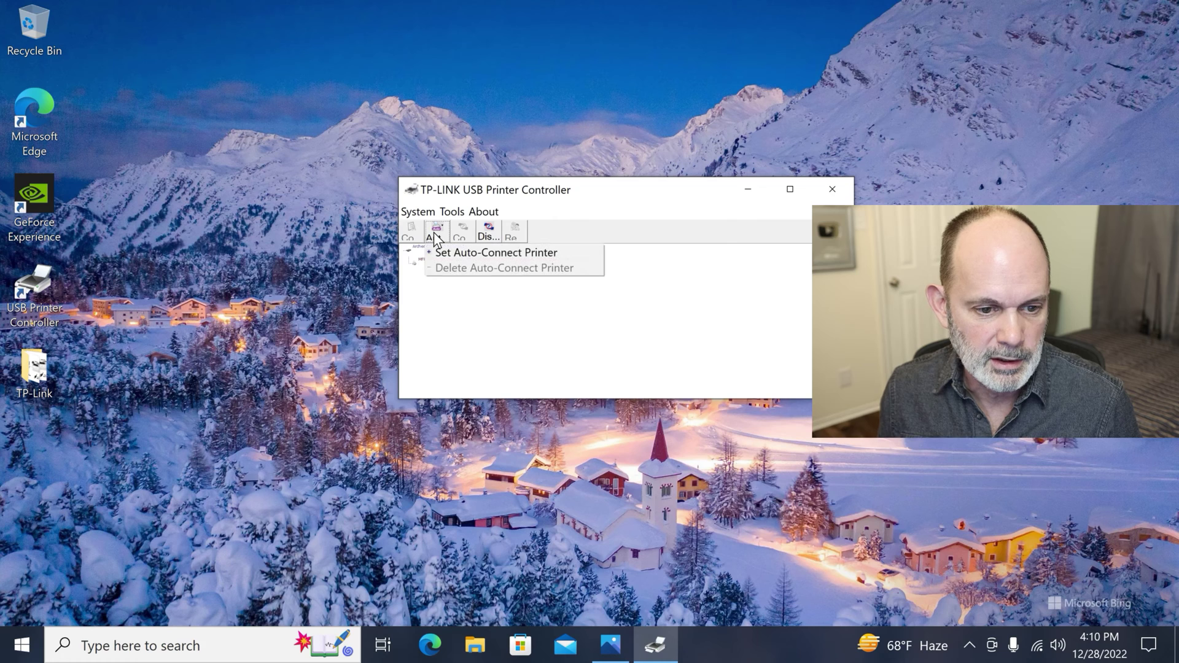
{"action": "left_click", "coordinate": [463, 252]}
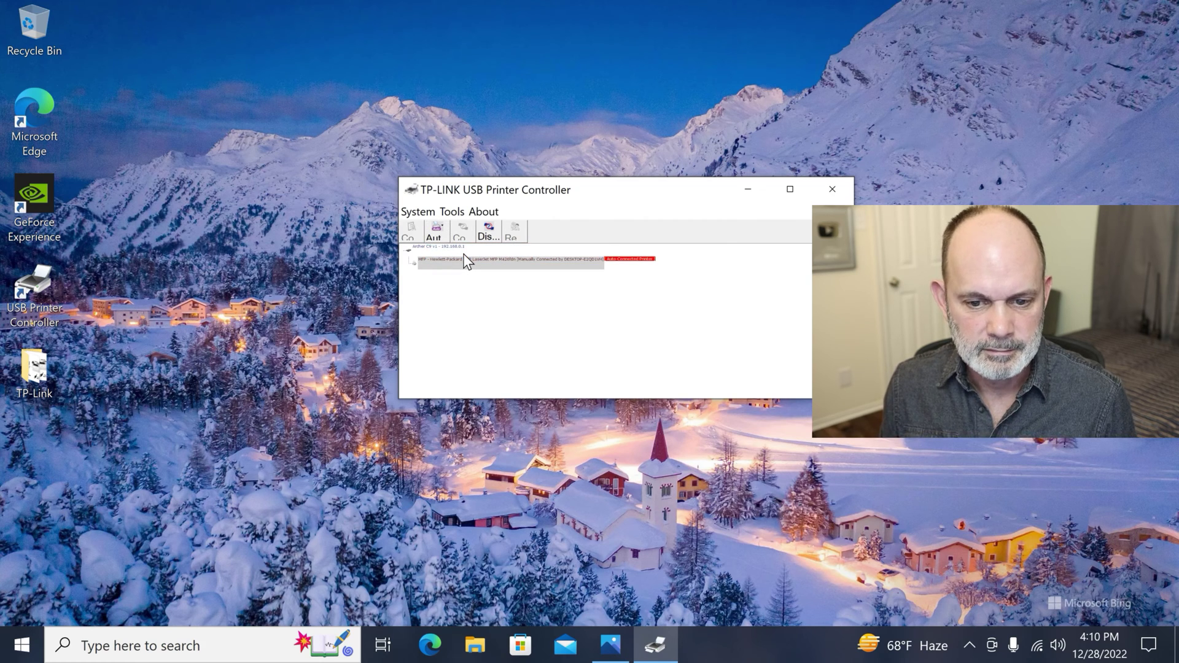
{"action": "left_click", "coordinate": [416, 215]}
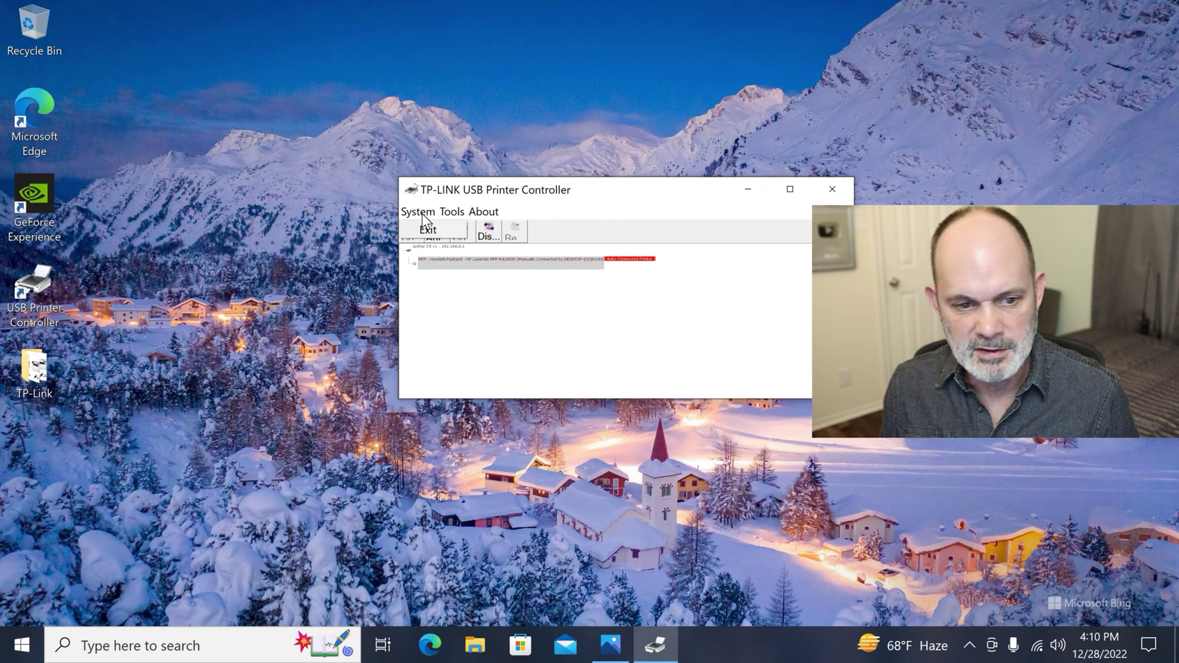
{"action": "mouse_move", "coordinate": [458, 218]}
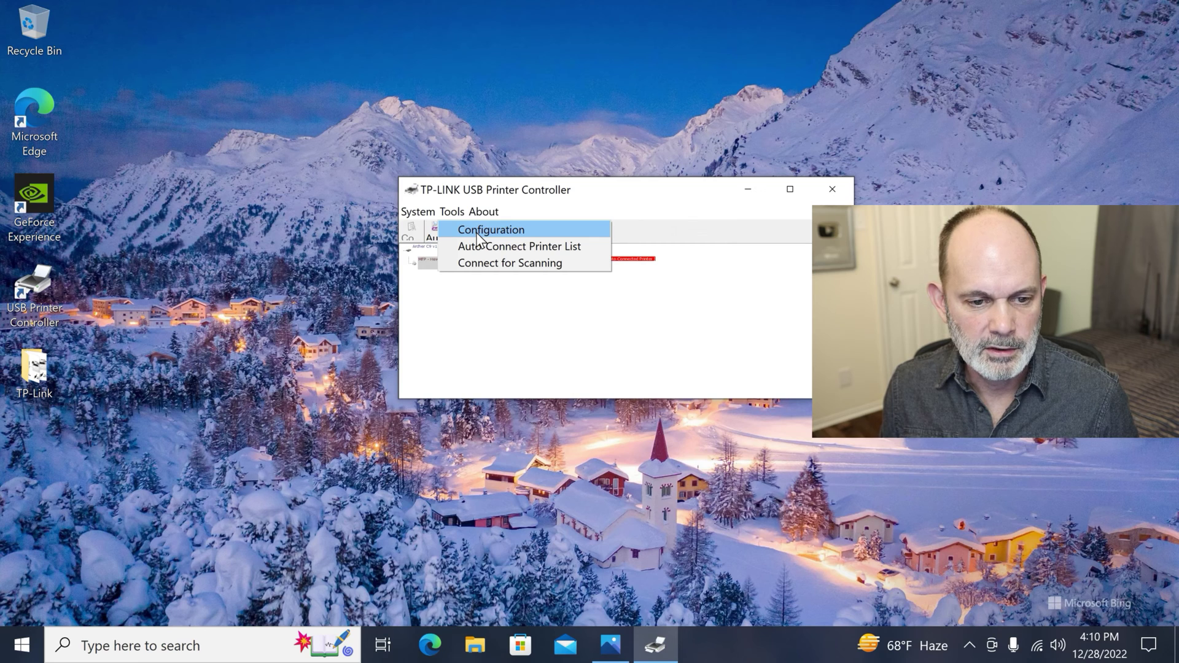
Step: Keep start-at-logon in Configuration, then verify the M426fdn at 192.168.0.1 on the auto-connect list
{"action": "left_click", "coordinate": [477, 232]}
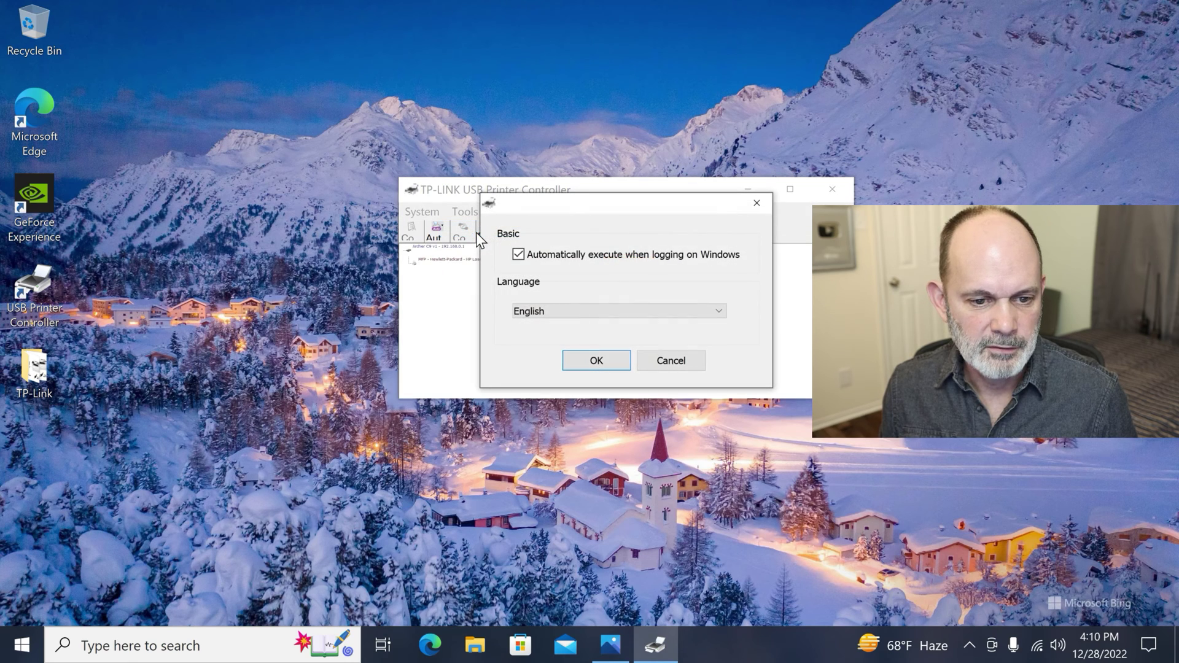
{"action": "left_click", "coordinate": [596, 362]}
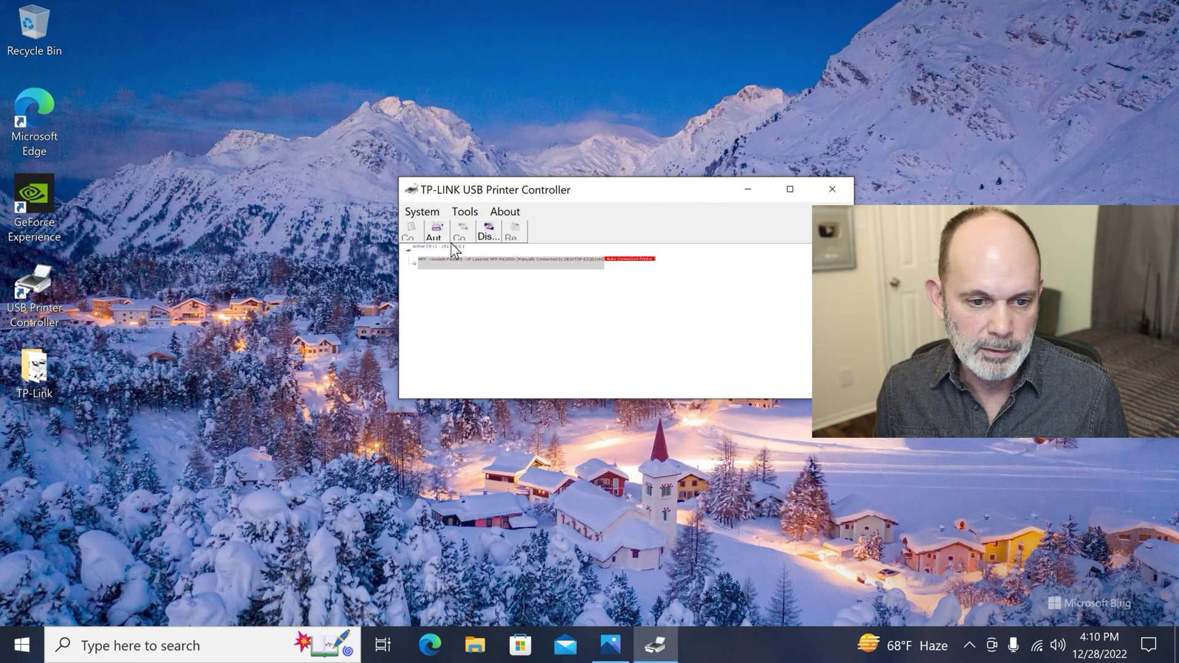
{"action": "left_click", "coordinate": [465, 211]}
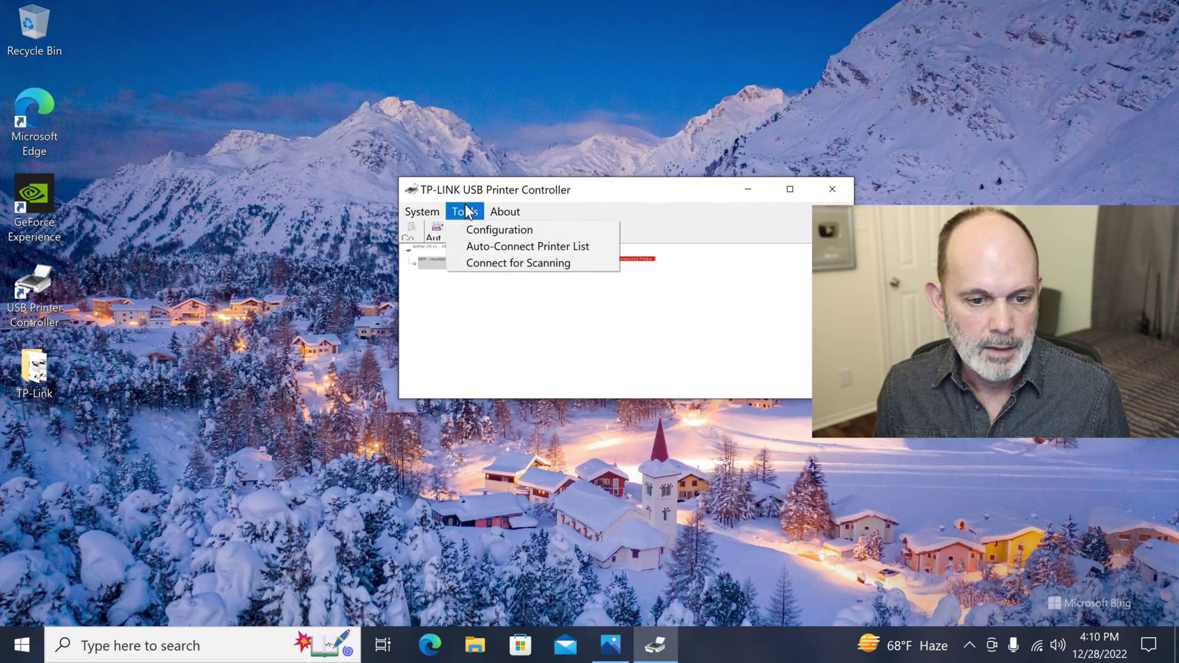
{"action": "left_click", "coordinate": [483, 251]}
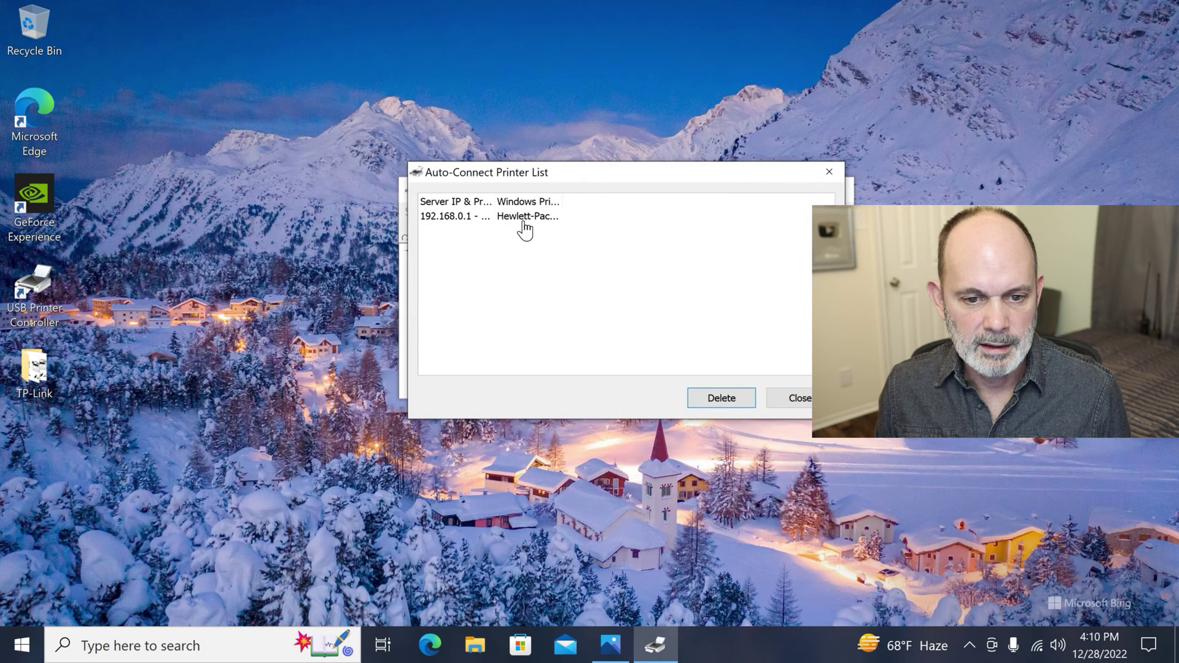
{"action": "left_click", "coordinate": [525, 228]}
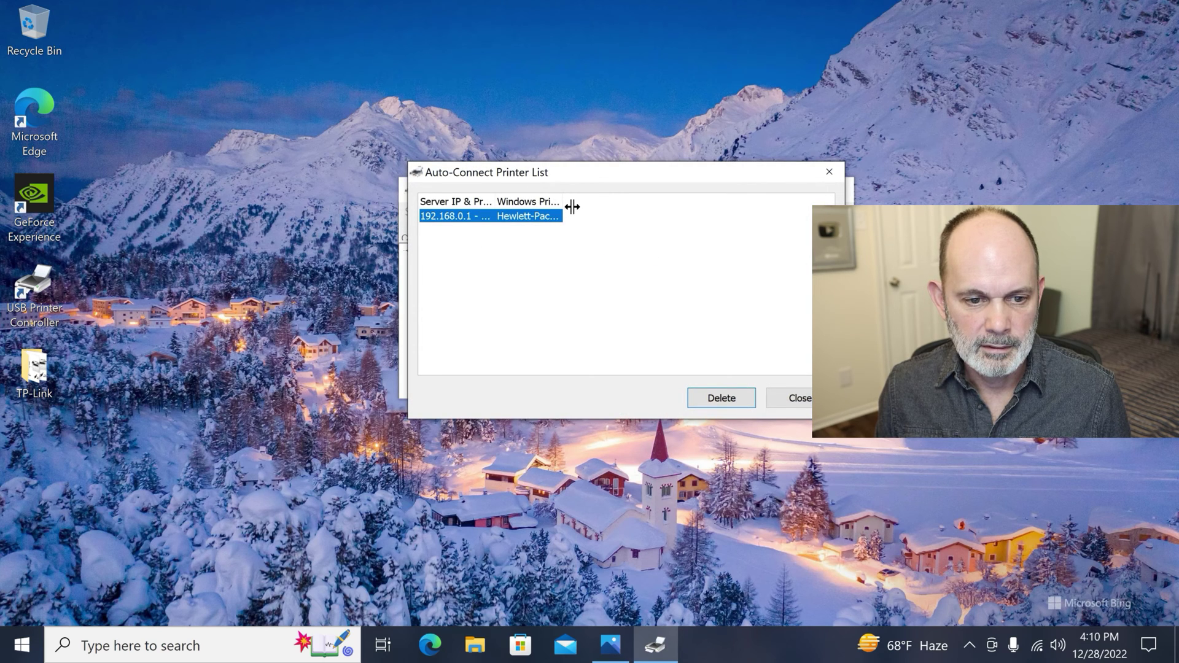
{"action": "left_click_drag", "start_coordinate": [572, 207], "coordinate": [752, 223]}
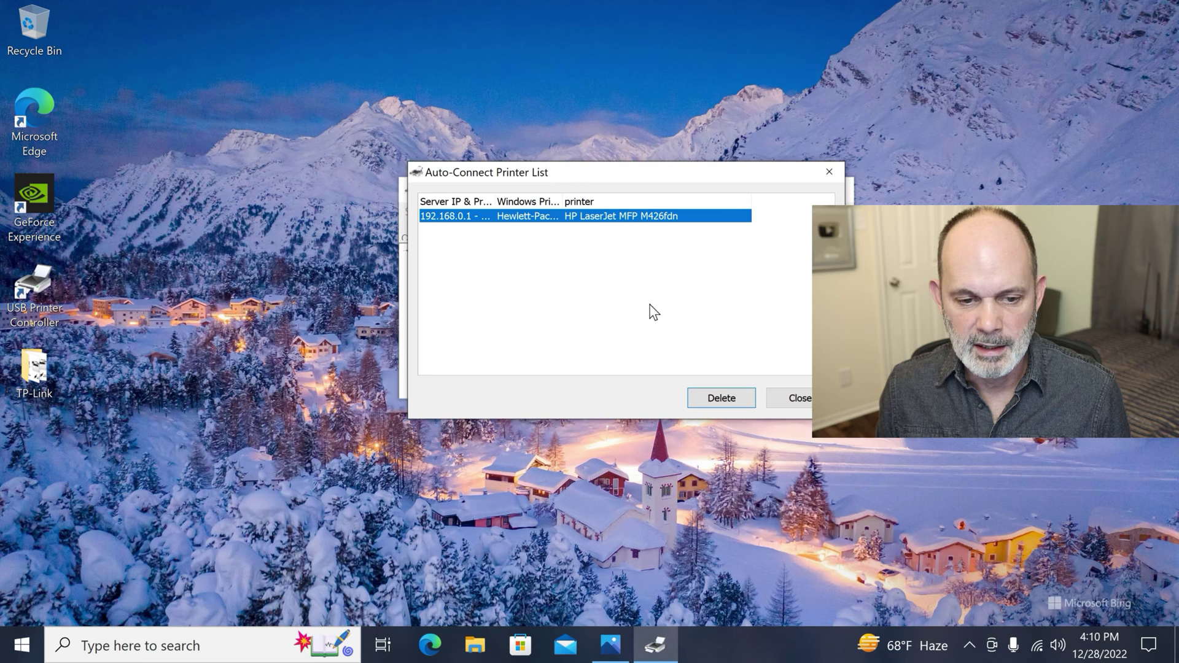
{"action": "left_click", "coordinate": [798, 399]}
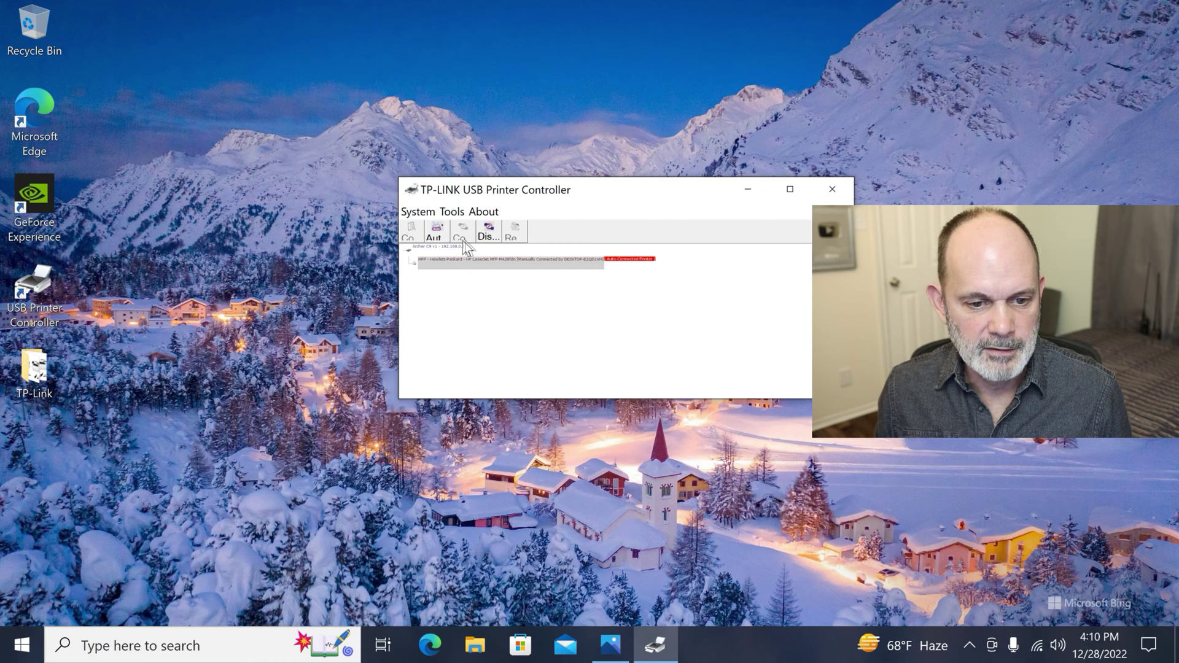
Step: Connect the HP printer for scanning and move the controller window aside
{"action": "left_click", "coordinate": [460, 212]}
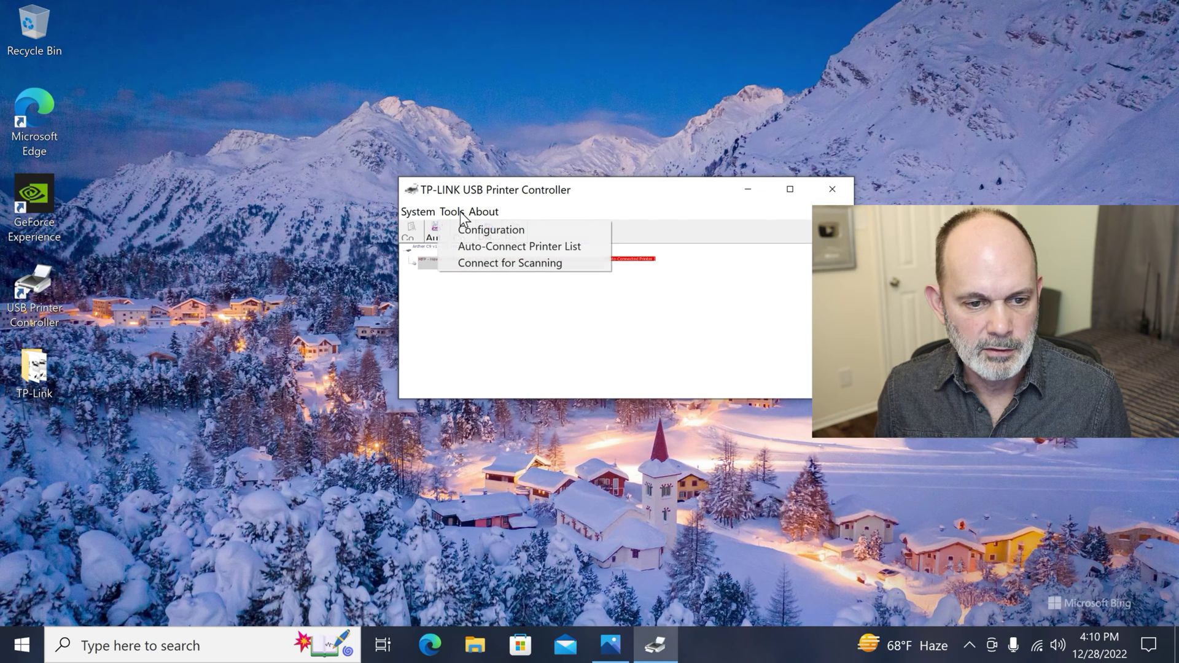
{"action": "left_click", "coordinate": [476, 267]}
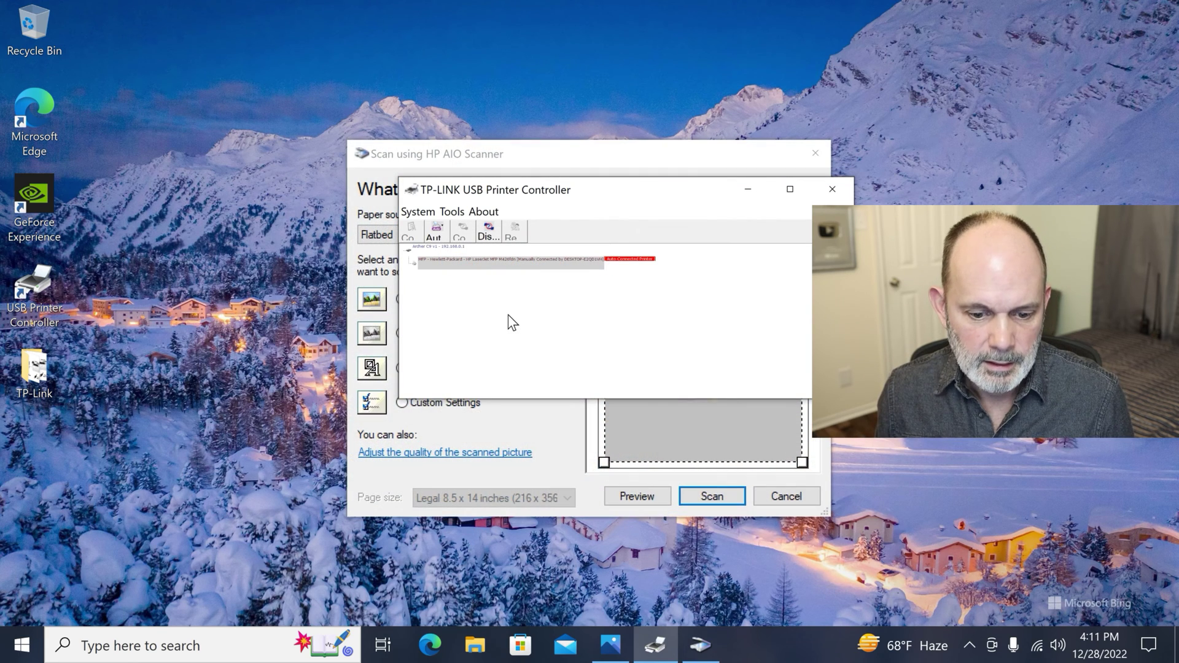
{"action": "left_click_drag", "start_coordinate": [624, 187], "coordinate": [276, 393]}
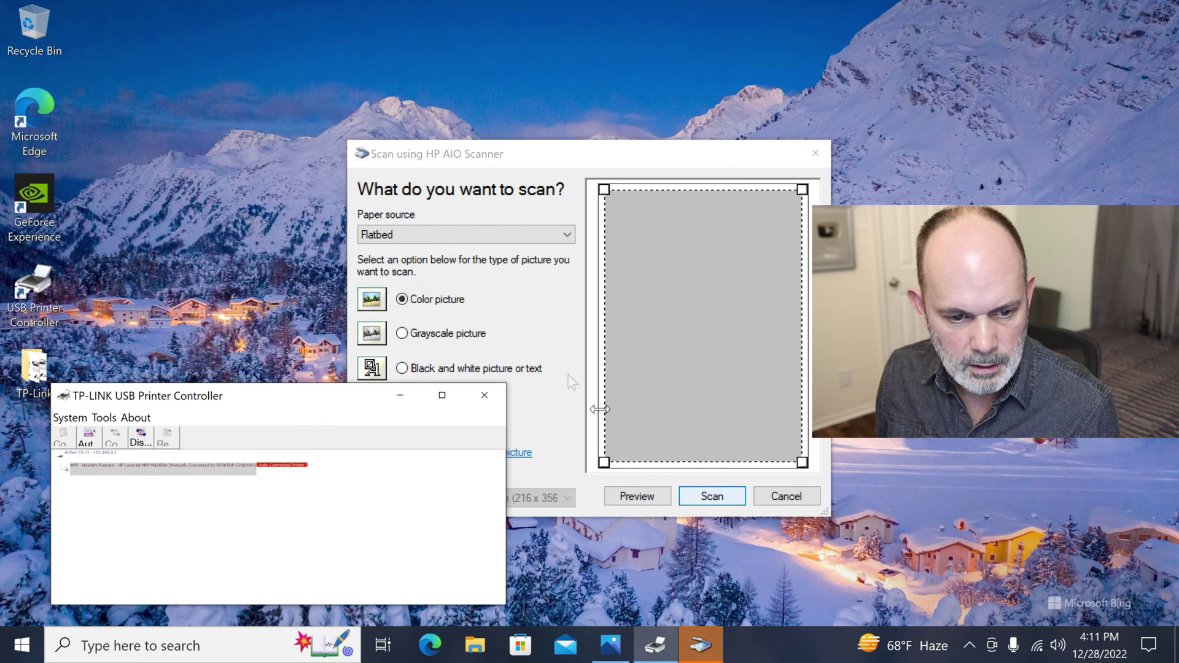
Step: Set the paper source to Document Feeder and start the scan
{"action": "left_click", "coordinate": [531, 234]}
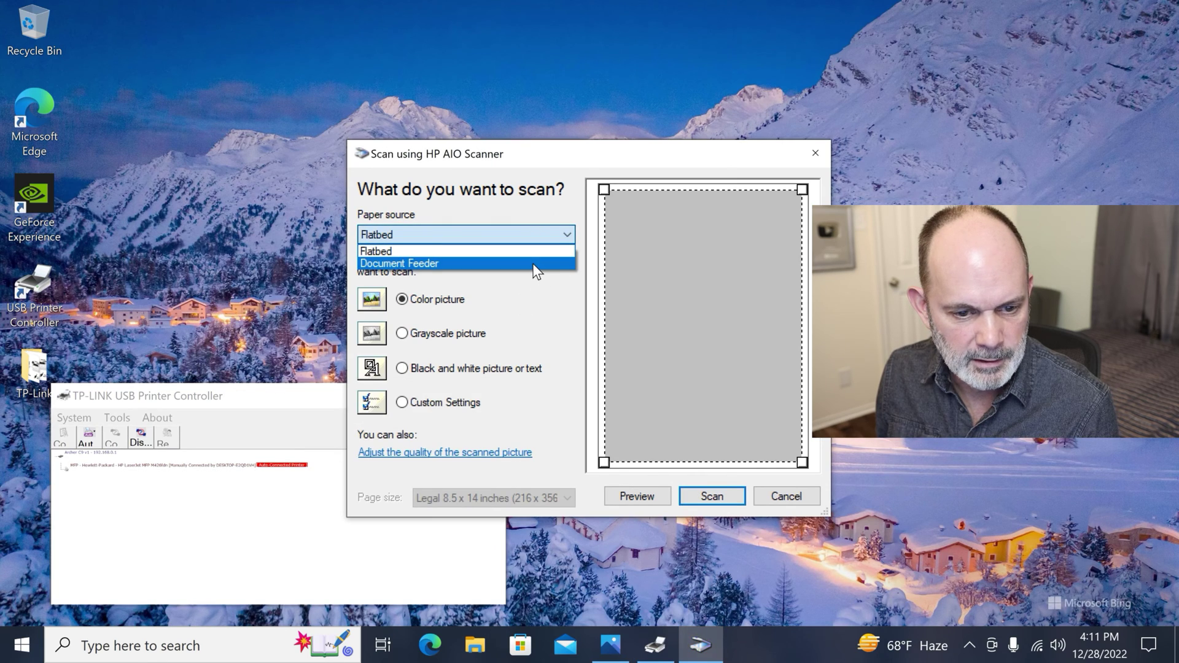
{"action": "left_click", "coordinate": [534, 265]}
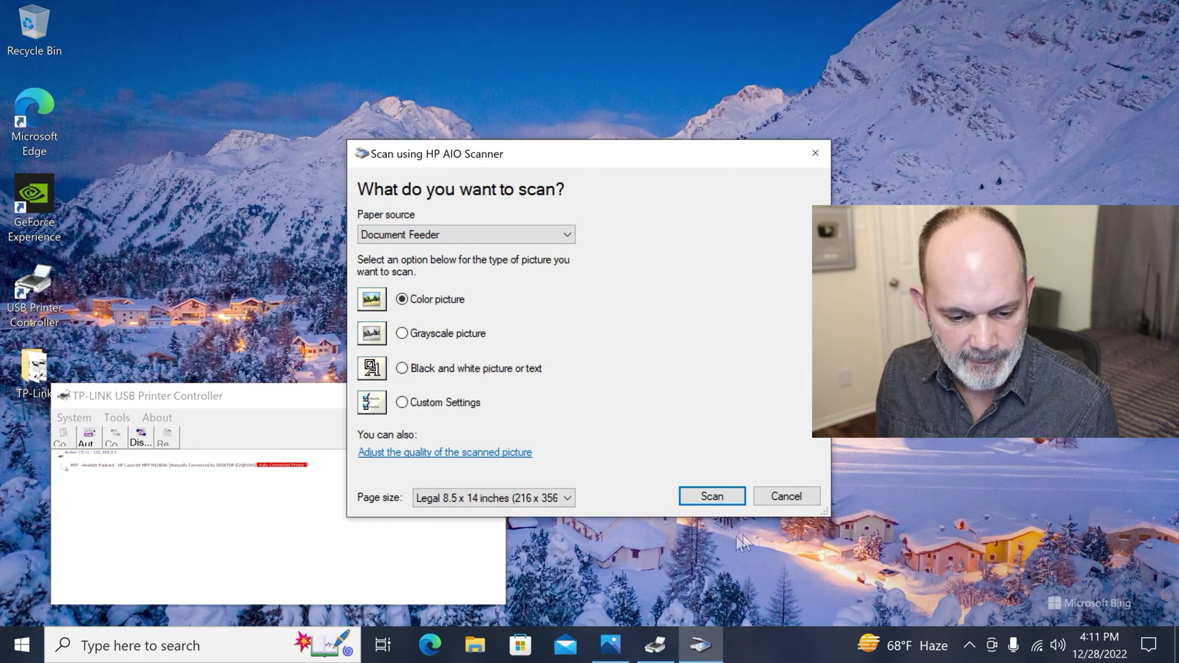
{"action": "left_click", "coordinate": [711, 495]}
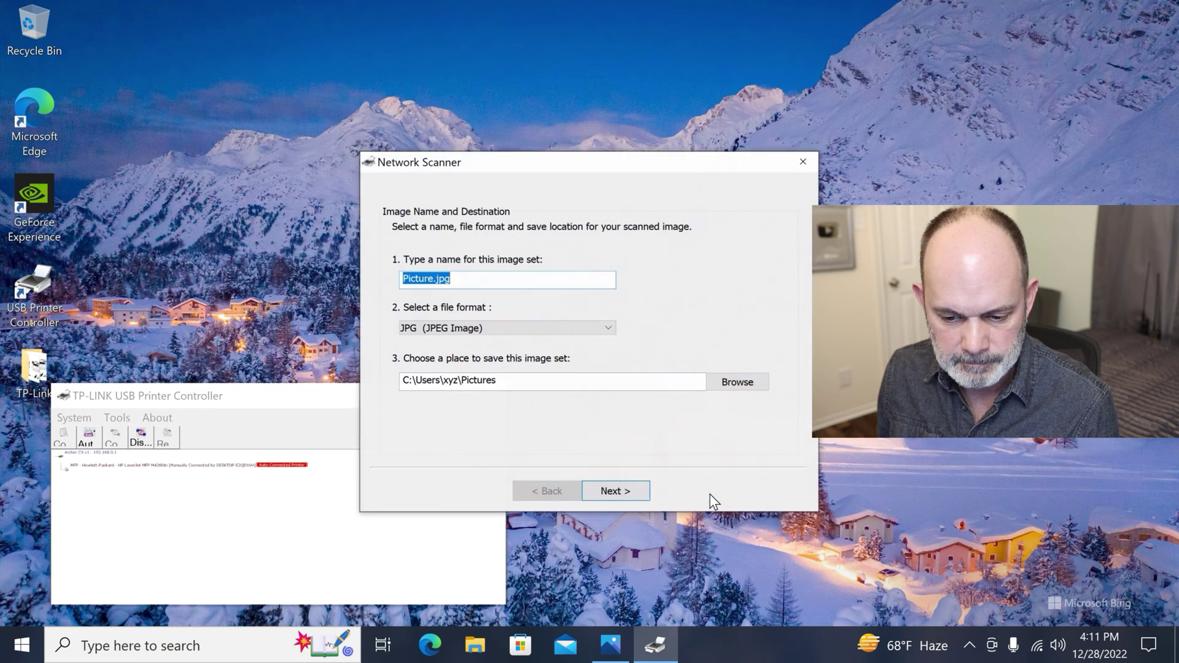
Step: Save the scan as Picture.jpg in Pictures, finish the wizard, and recentre the controller window
{"action": "left_click", "coordinate": [603, 493]}
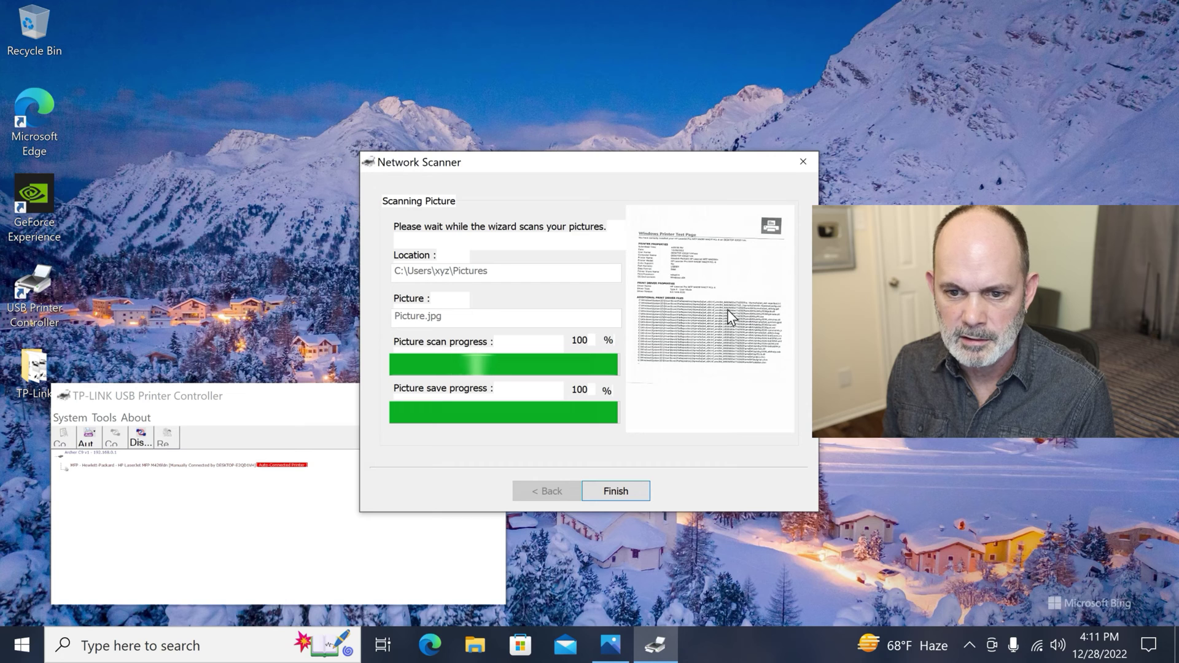
{"action": "left_click", "coordinate": [599, 499]}
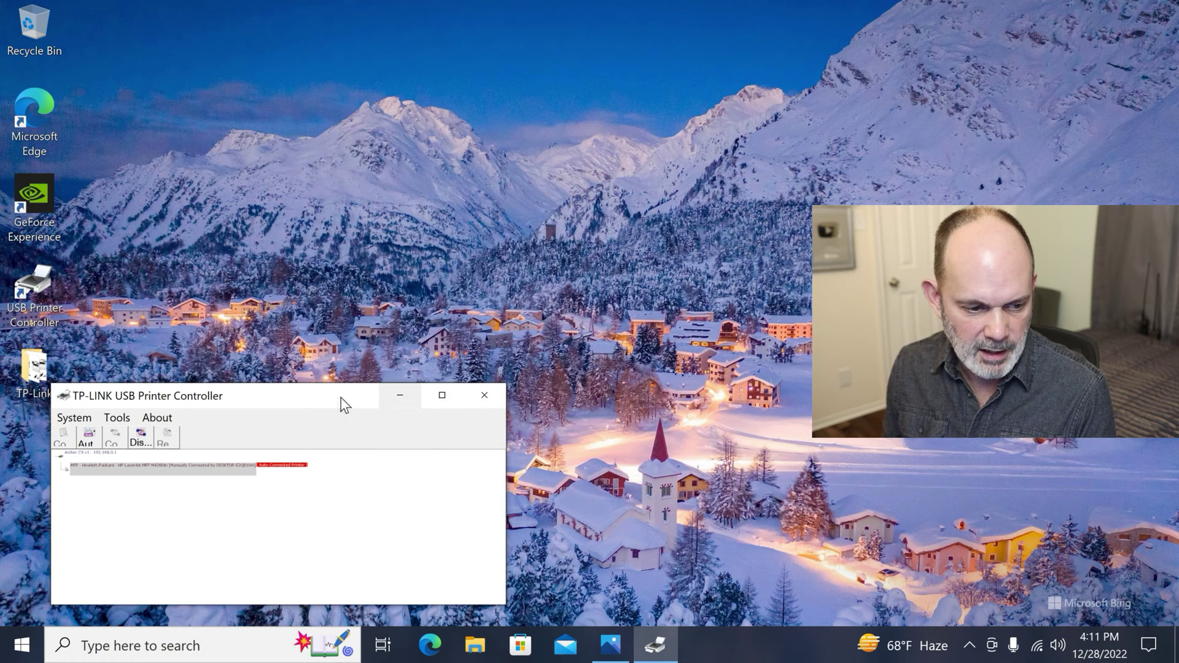
{"action": "left_click_drag", "start_coordinate": [337, 396], "coordinate": [735, 204]}
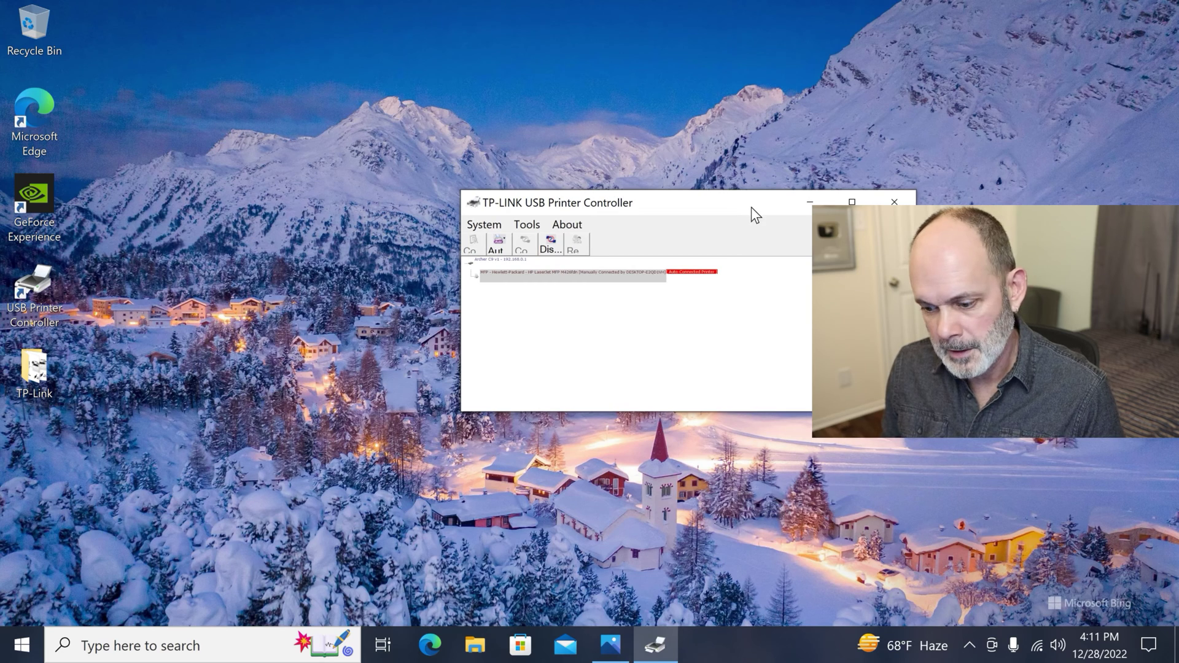